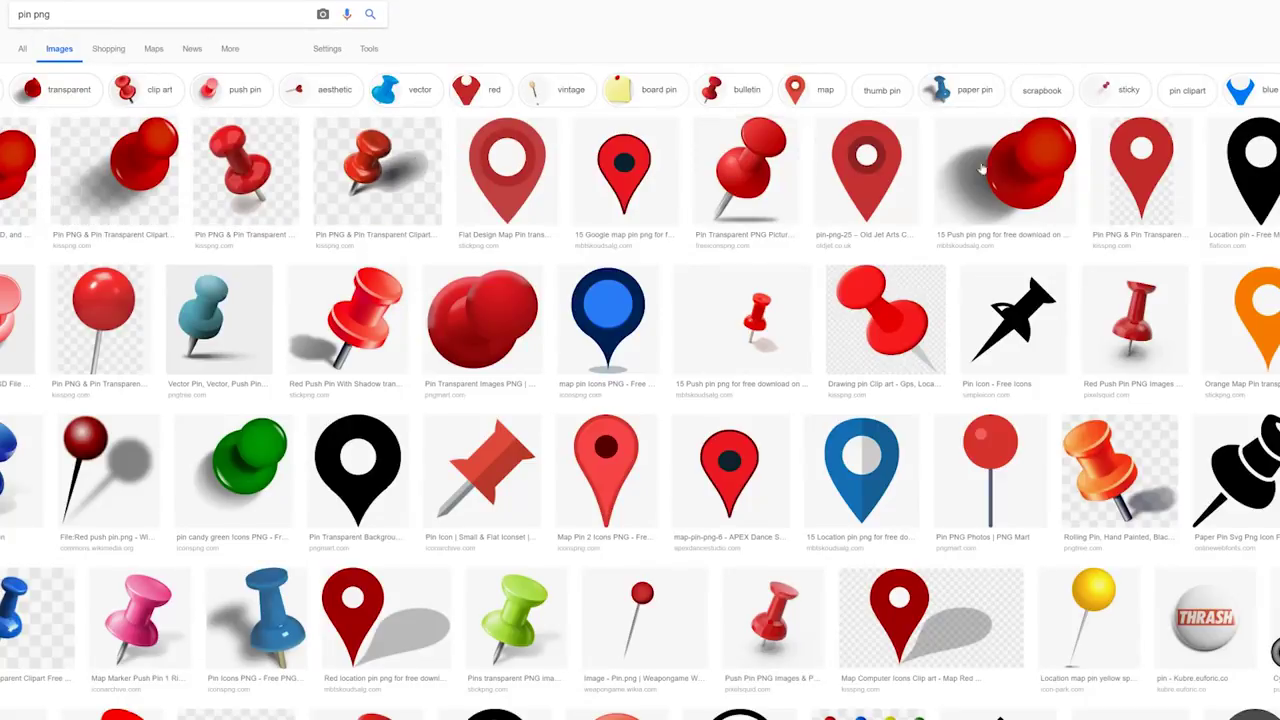
# - Save the flat red map pin PNG with the white centre from the image search results
pyautogui.click(505, 188)
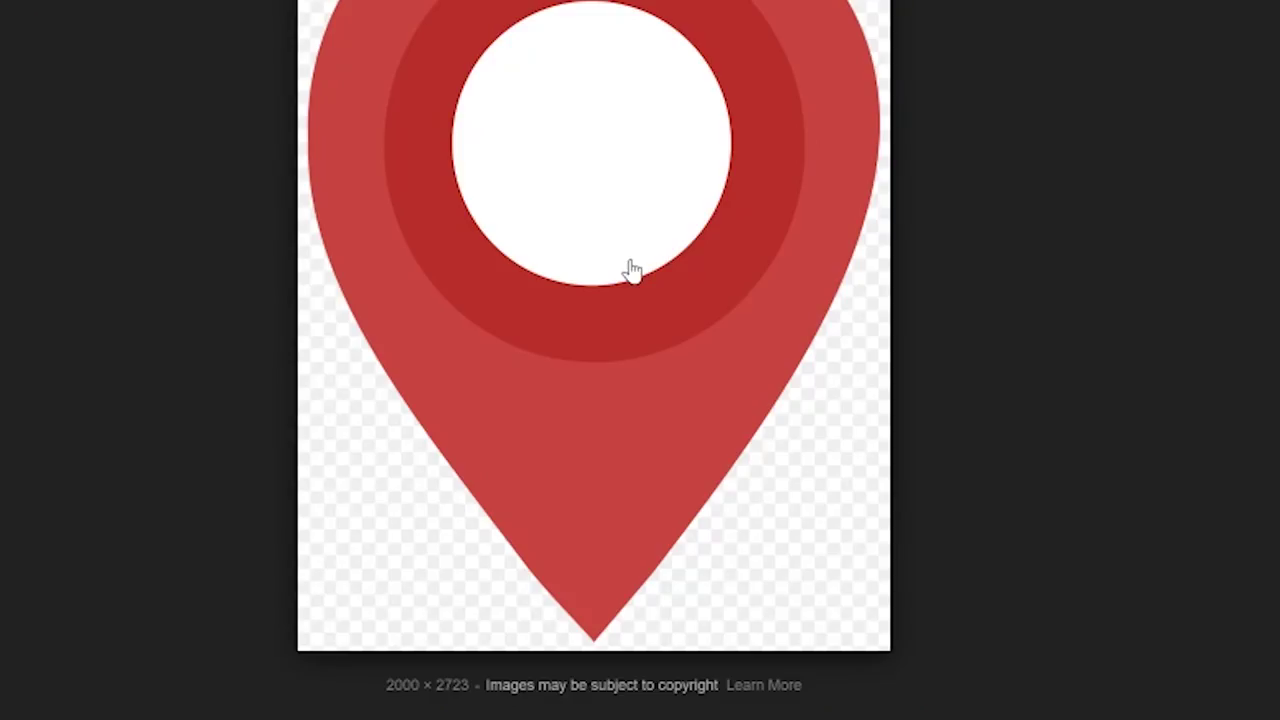
pyautogui.rightClick(438, 485)
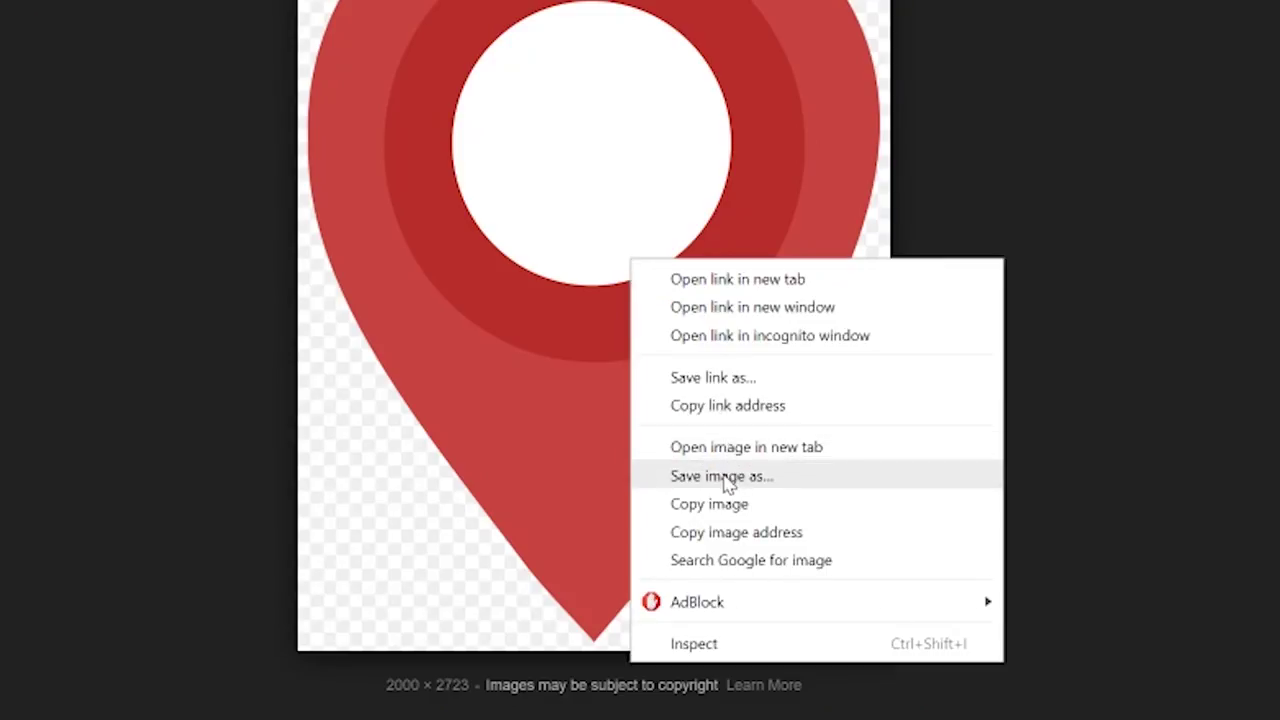
pyautogui.click(483, 587)
pyautogui.press('Return')
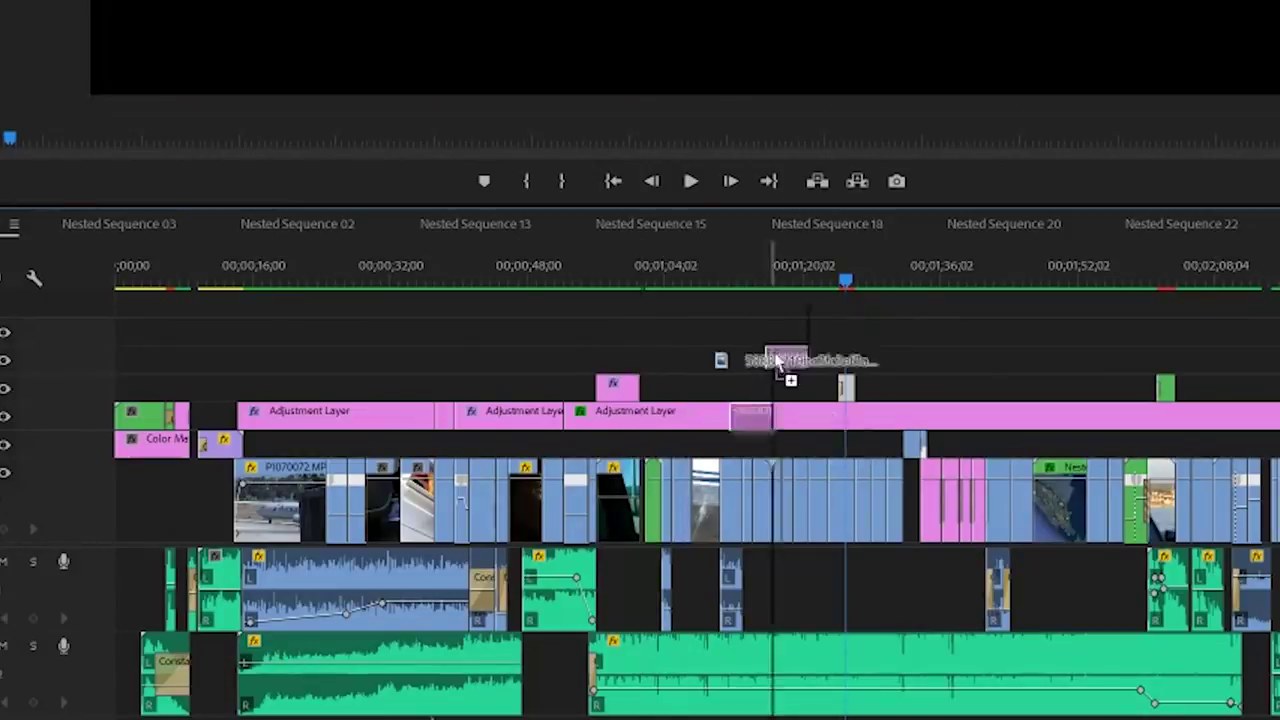
# - In Premiere Pro, place the pin image on a track above the adjustment layer and scale it to frame size
pyautogui.moveTo(786, 371); pyautogui.dragTo(818, 358)
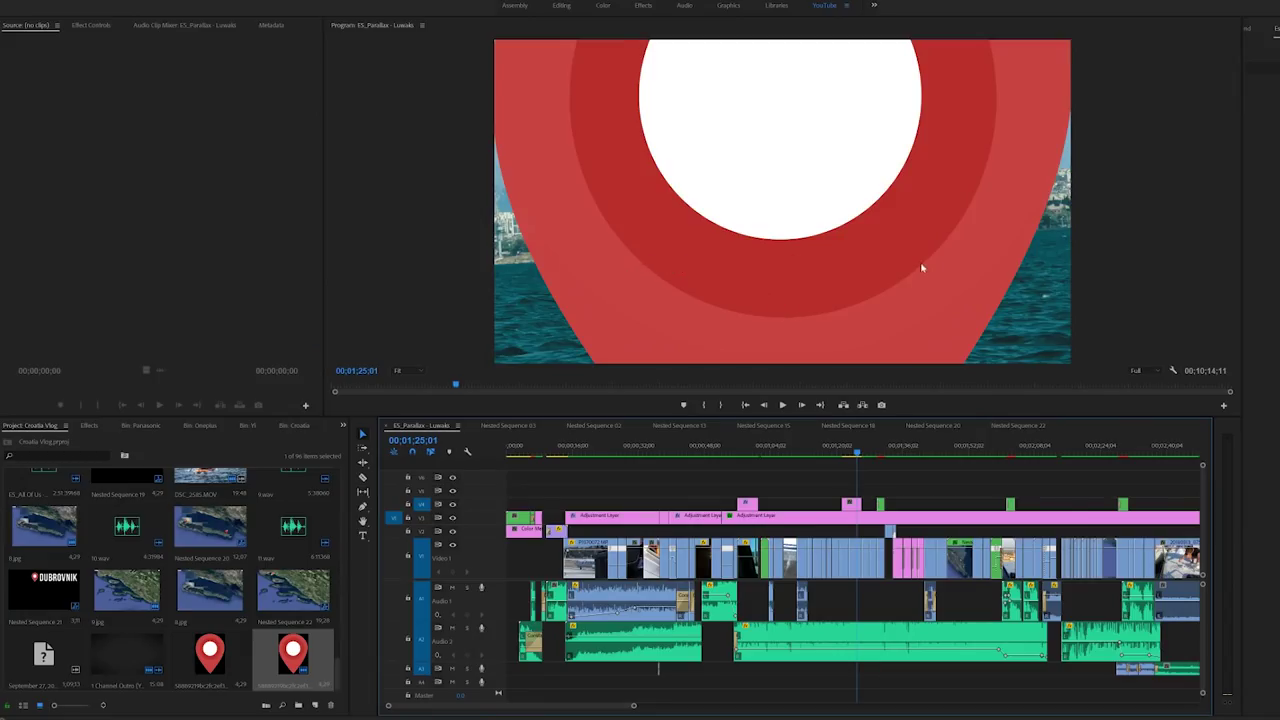
pyautogui.rightClick(852, 504)
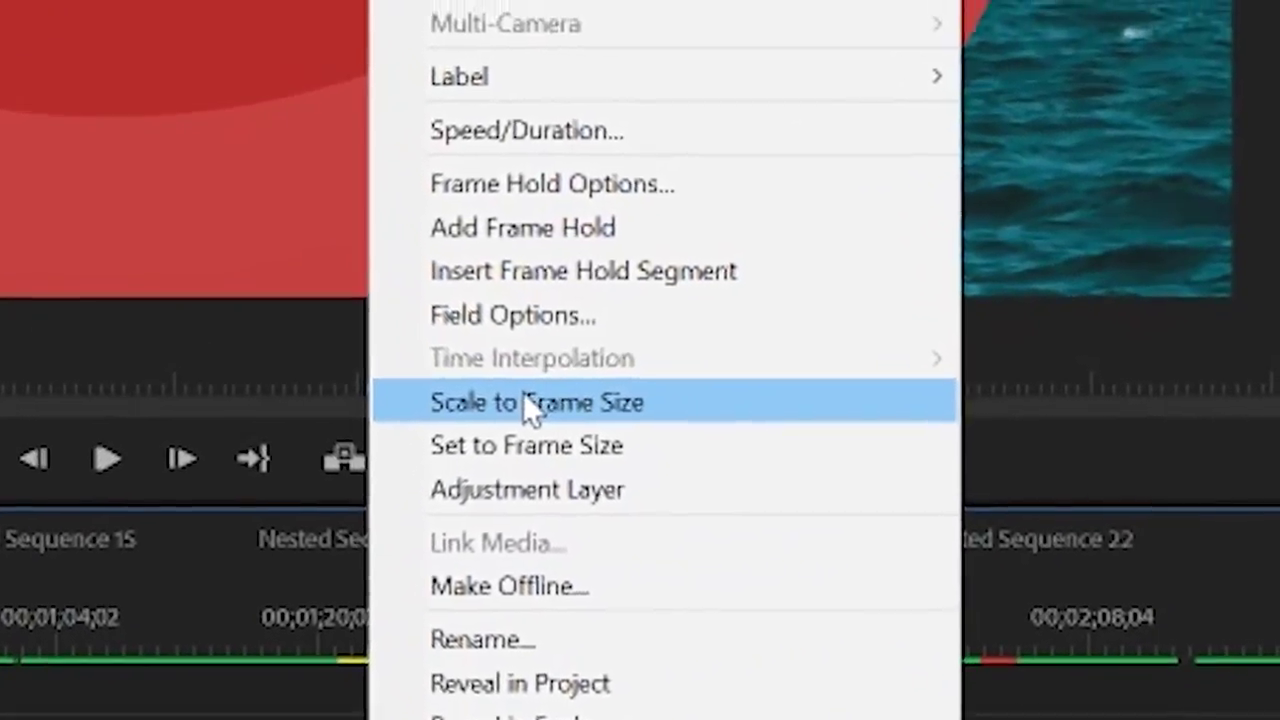
pyautogui.click(630, 267)
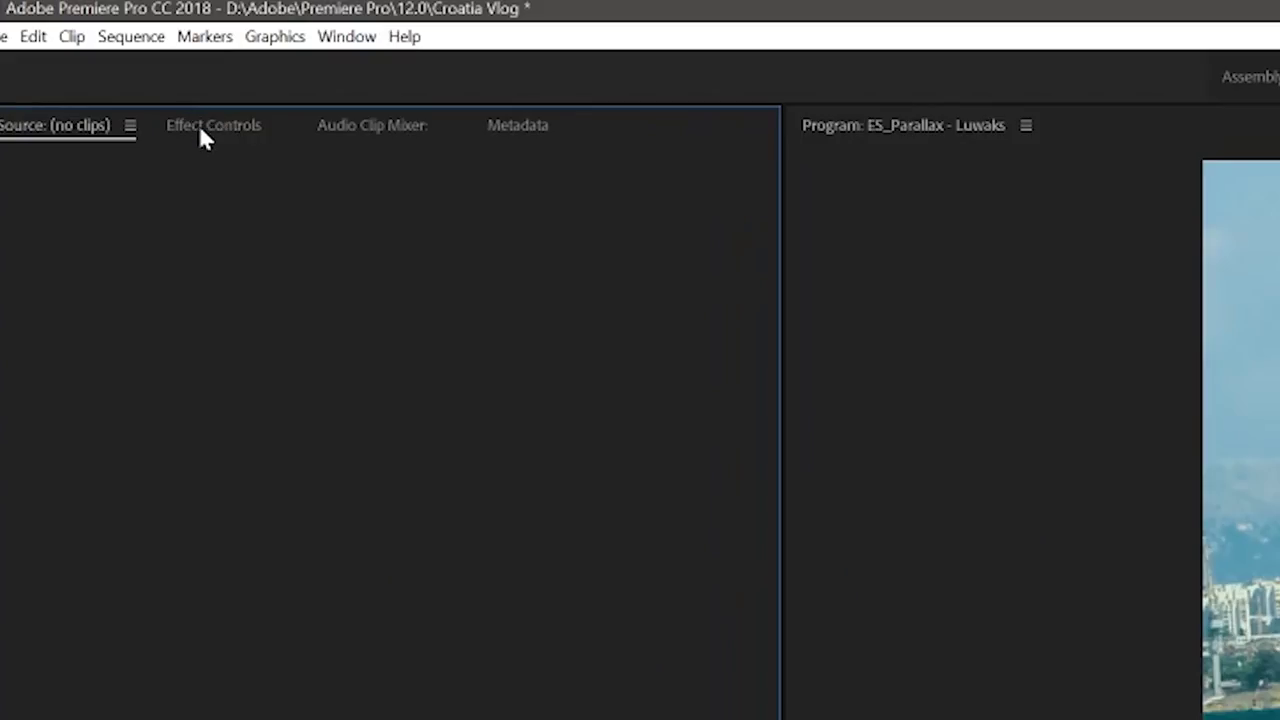
# - Set the pin clip's scale to 25 and its position to 695, 239
pyautogui.click(86, 28)
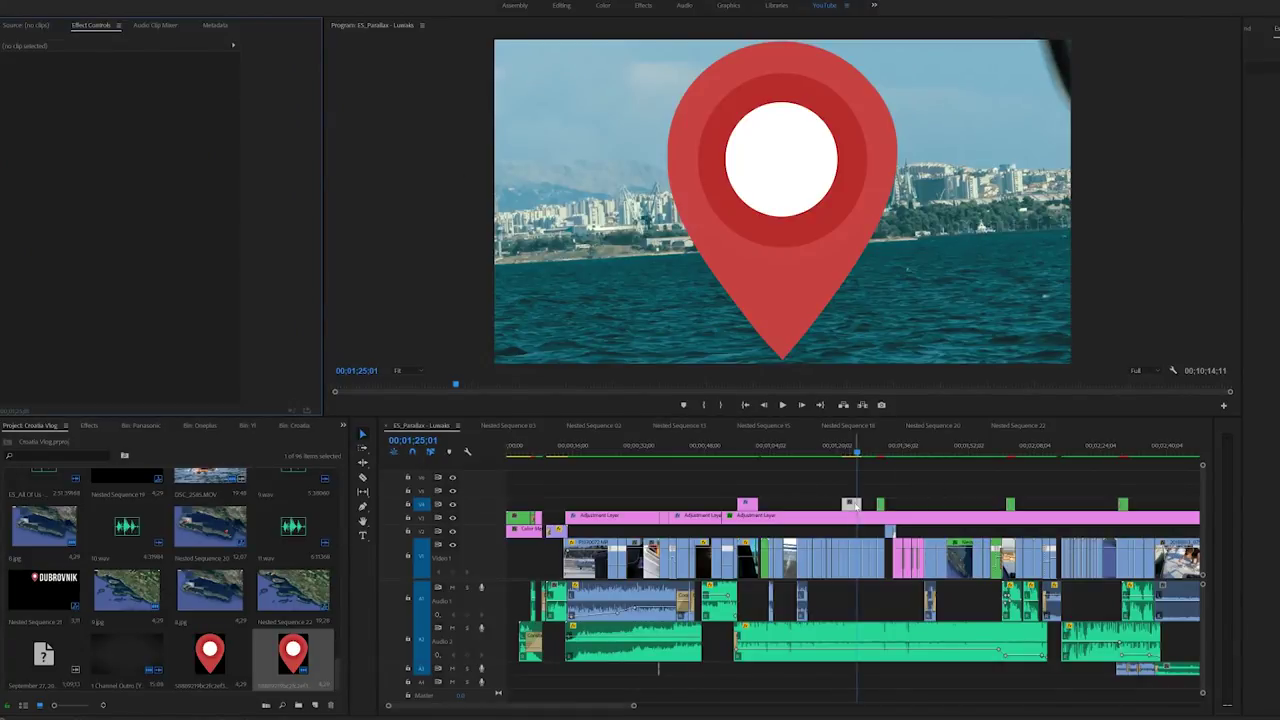
pyautogui.click(359, 427)
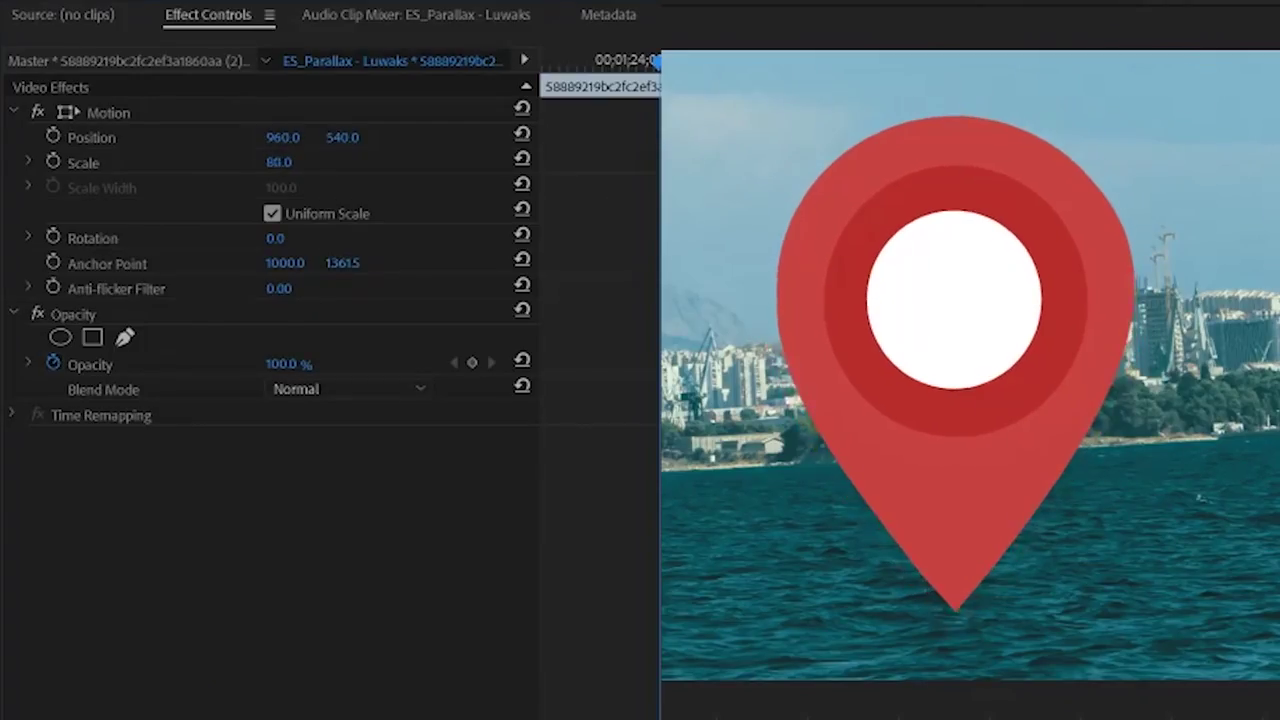
pyautogui.moveTo(278, 162); pyautogui.dragTo(227, 162)
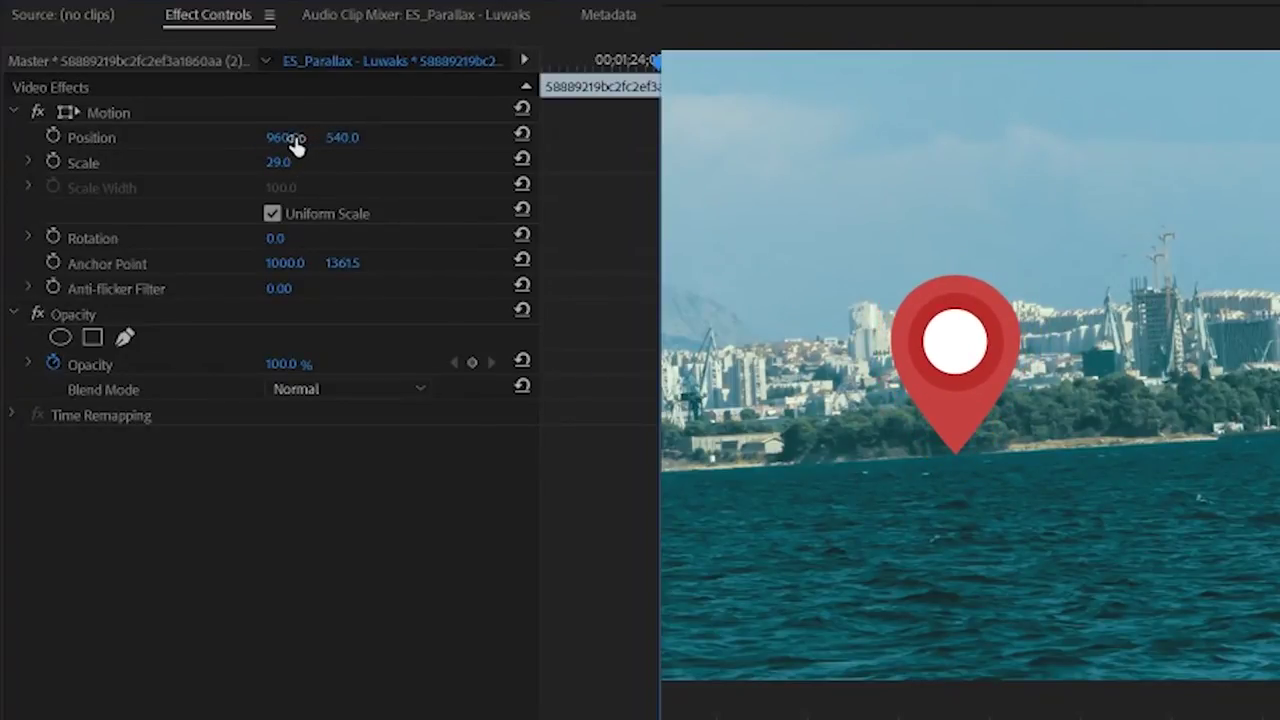
pyautogui.moveTo(296, 146); pyautogui.dragTo(343, 134)
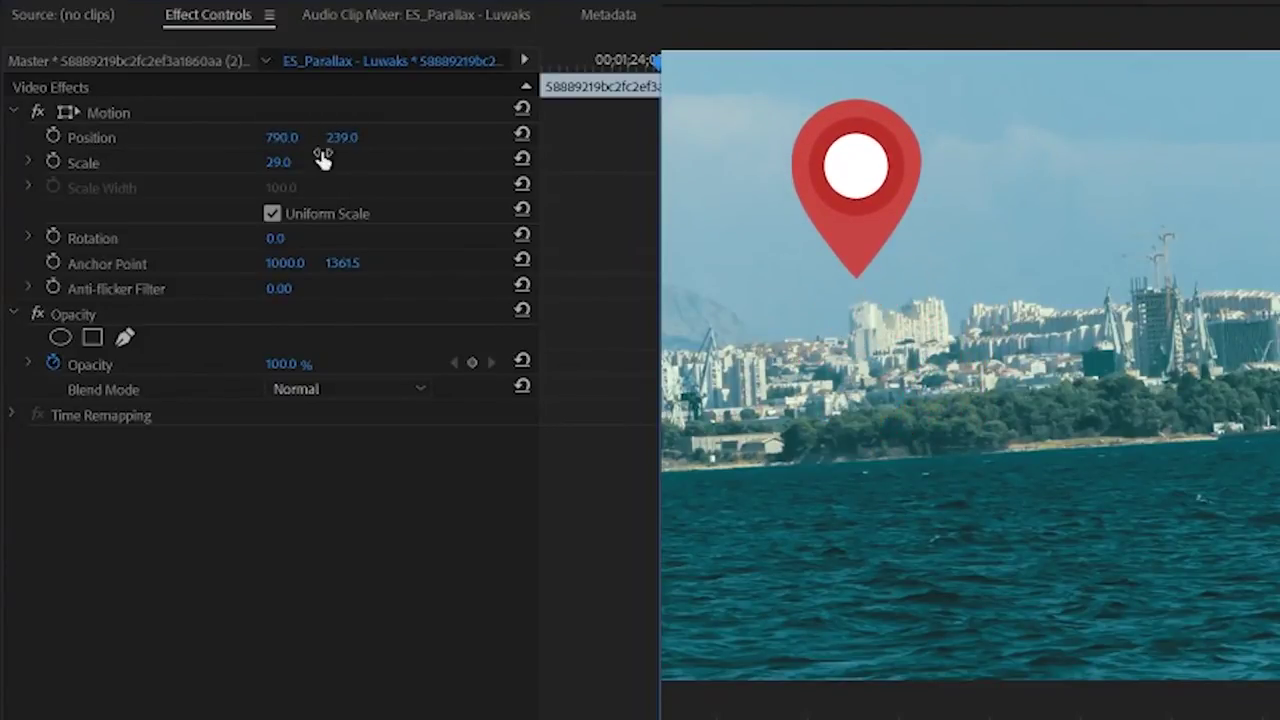
pyautogui.moveTo(267, 160); pyautogui.dragTo(288, 136)
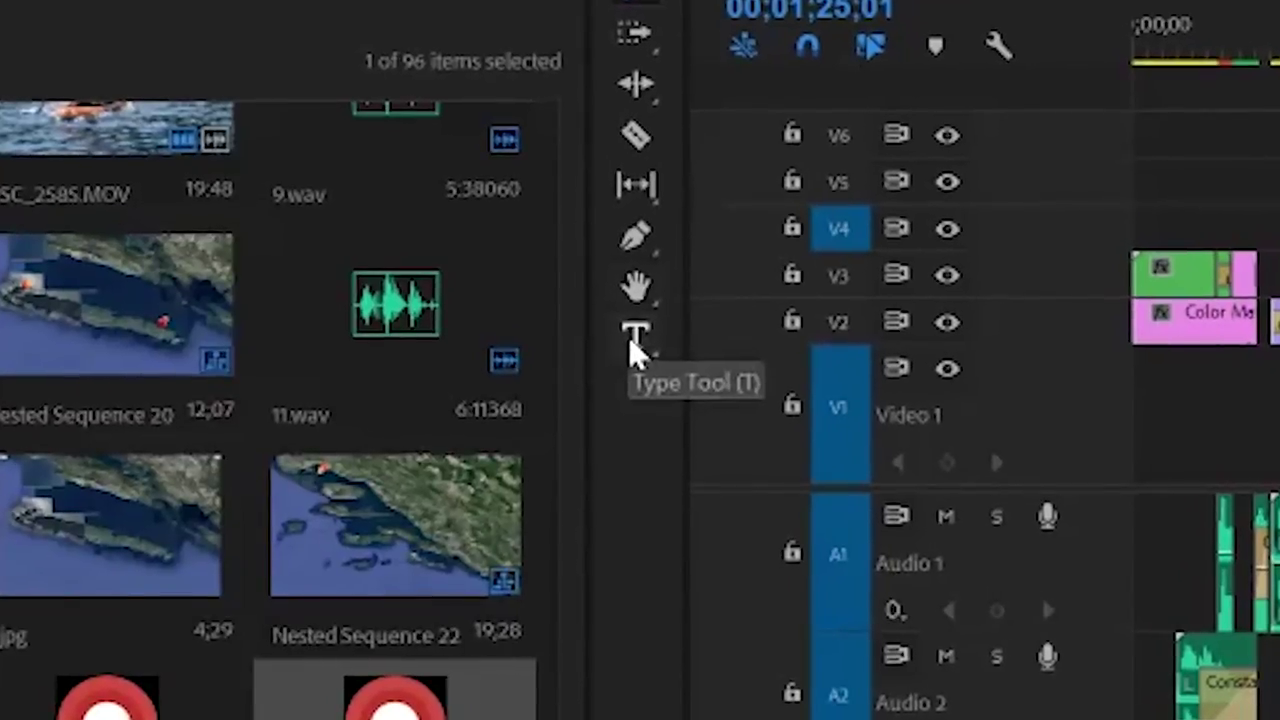
# - Add the text "SPLIT" beside the pin in the video frame with the Type tool
pyautogui.click(634, 336)
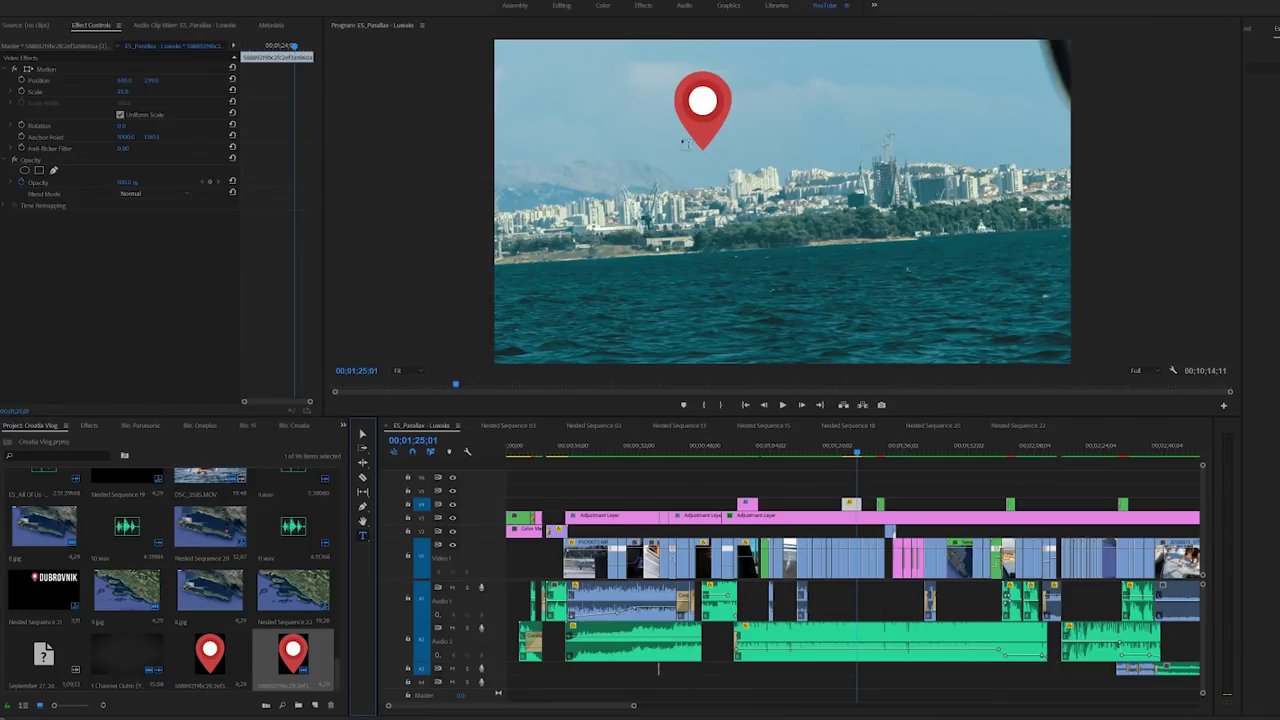
pyautogui.click(746, 128)
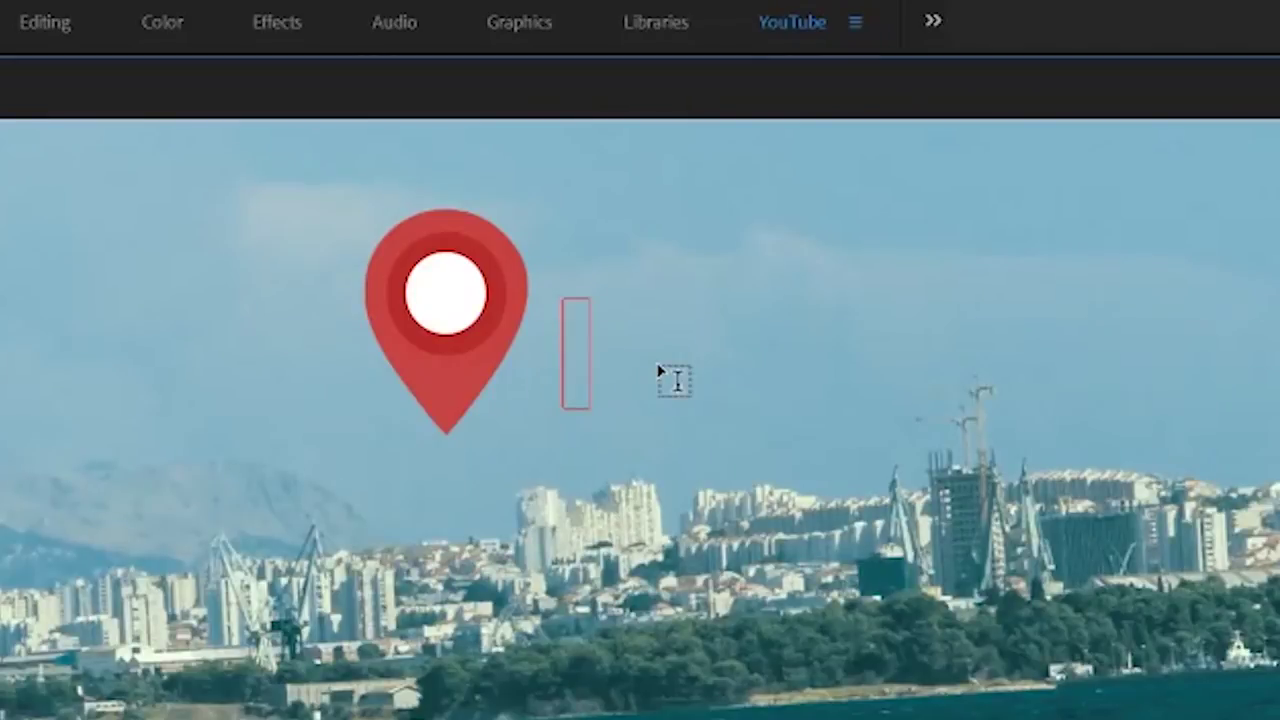
pyautogui.write('SPLIT')
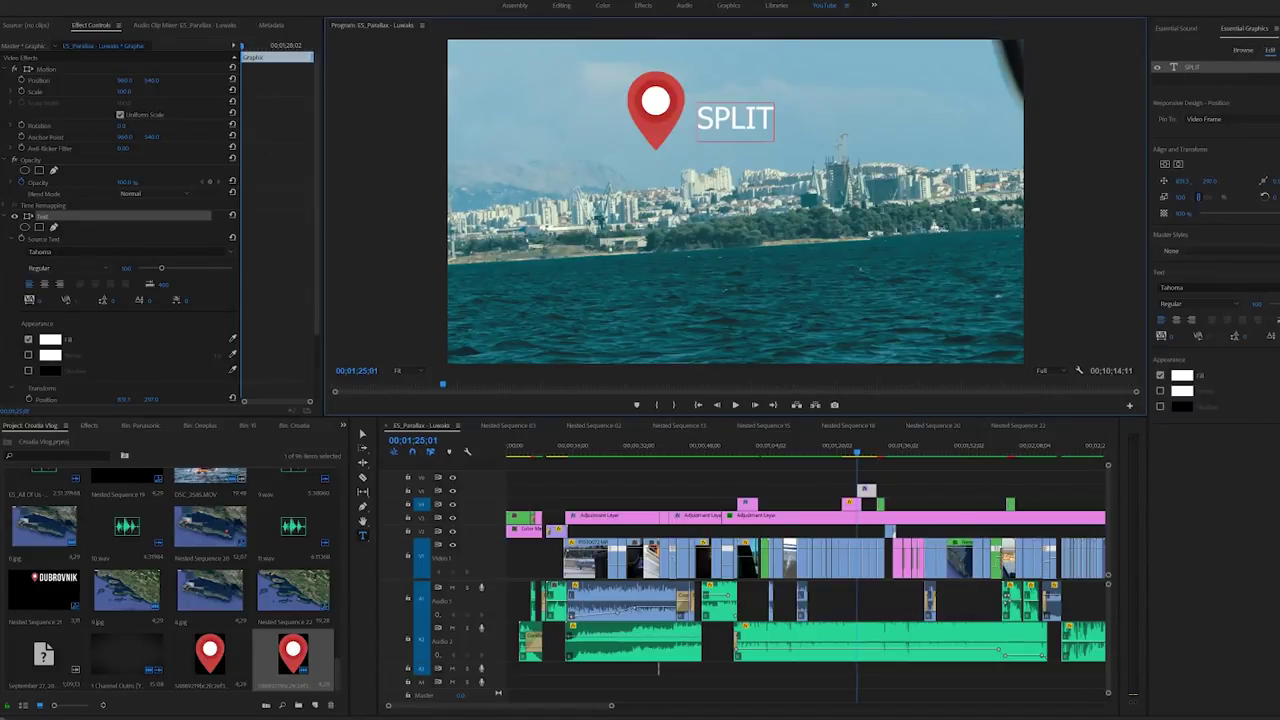
# - Format the SPLIT text in Bebas Neue at size 190, position it at 840.3, 301.0, and enable its shadow
pyautogui.doubleClick(760, 116)
pyautogui.click(1200, 287)
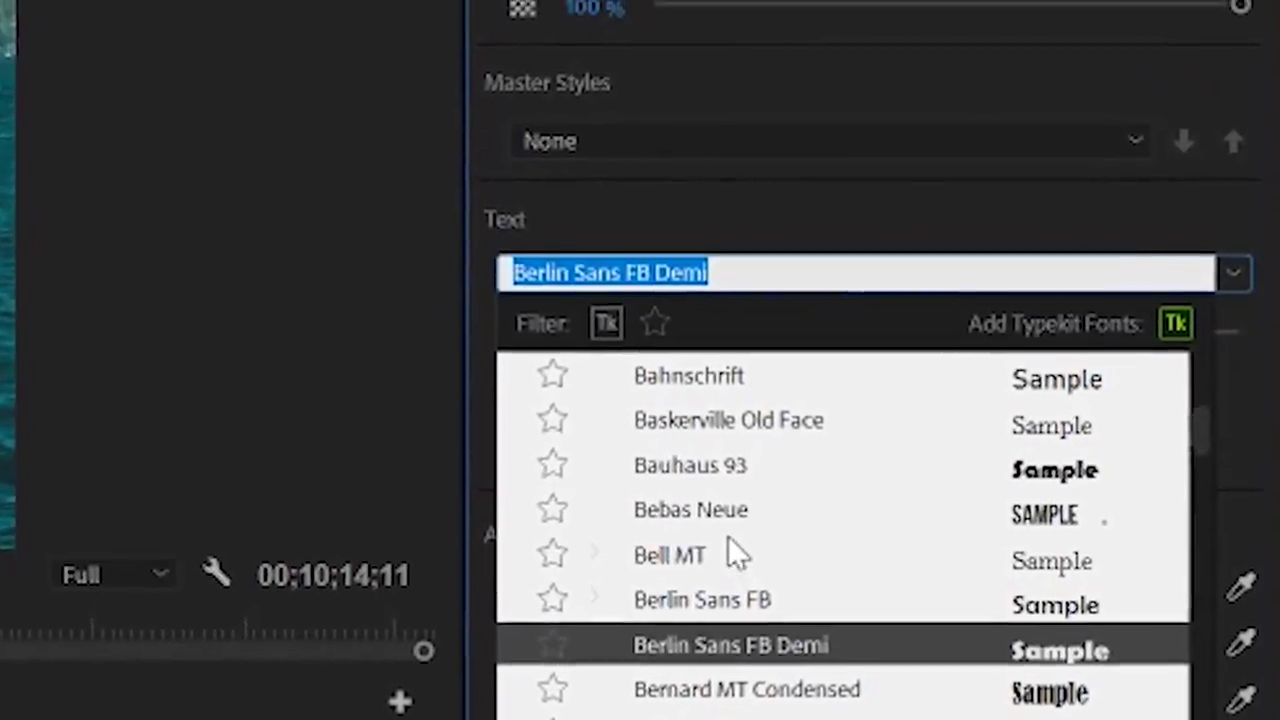
pyautogui.click(712, 510)
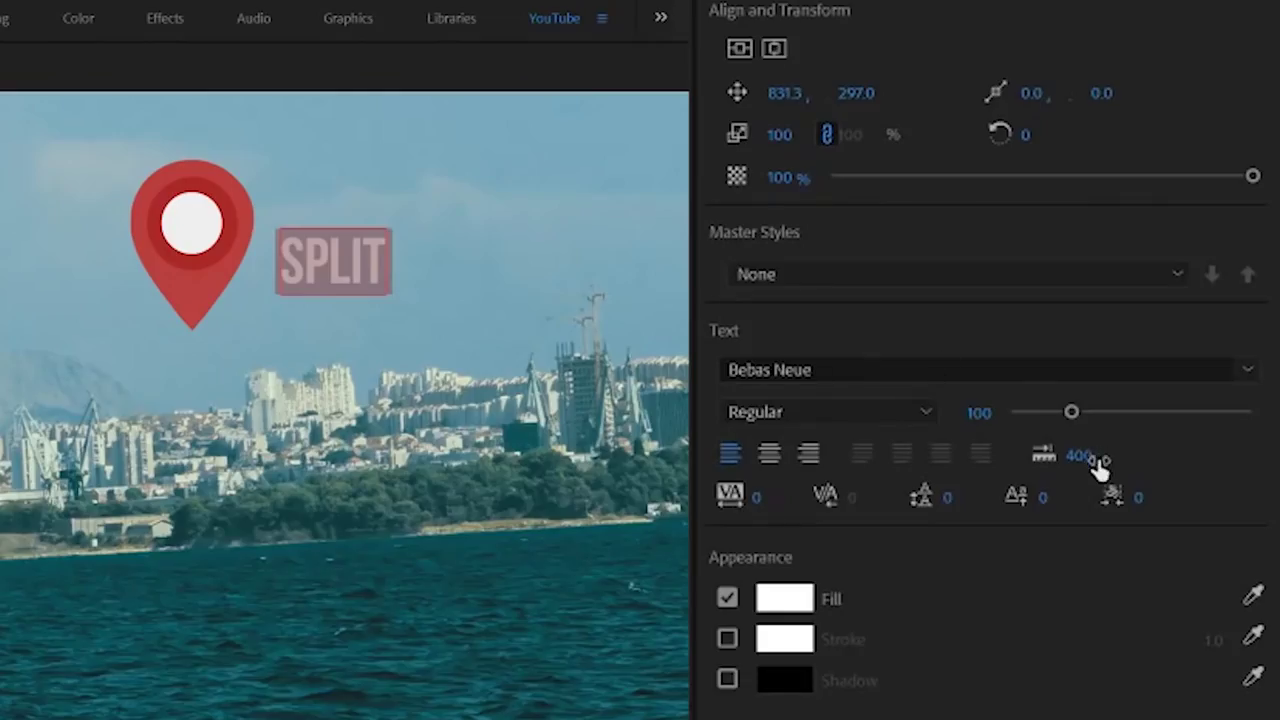
pyautogui.moveTo(1069, 408); pyautogui.dragTo(1123, 383)
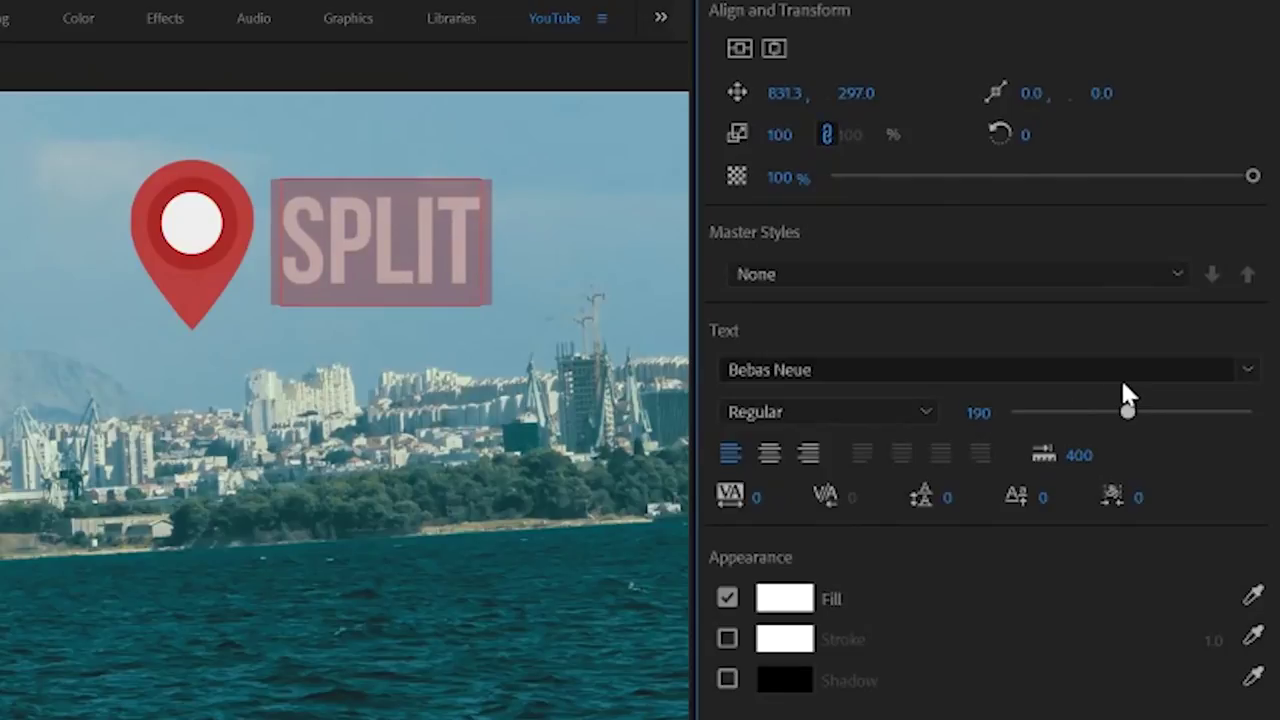
pyautogui.moveTo(856, 92); pyautogui.dragTo(827, 92)
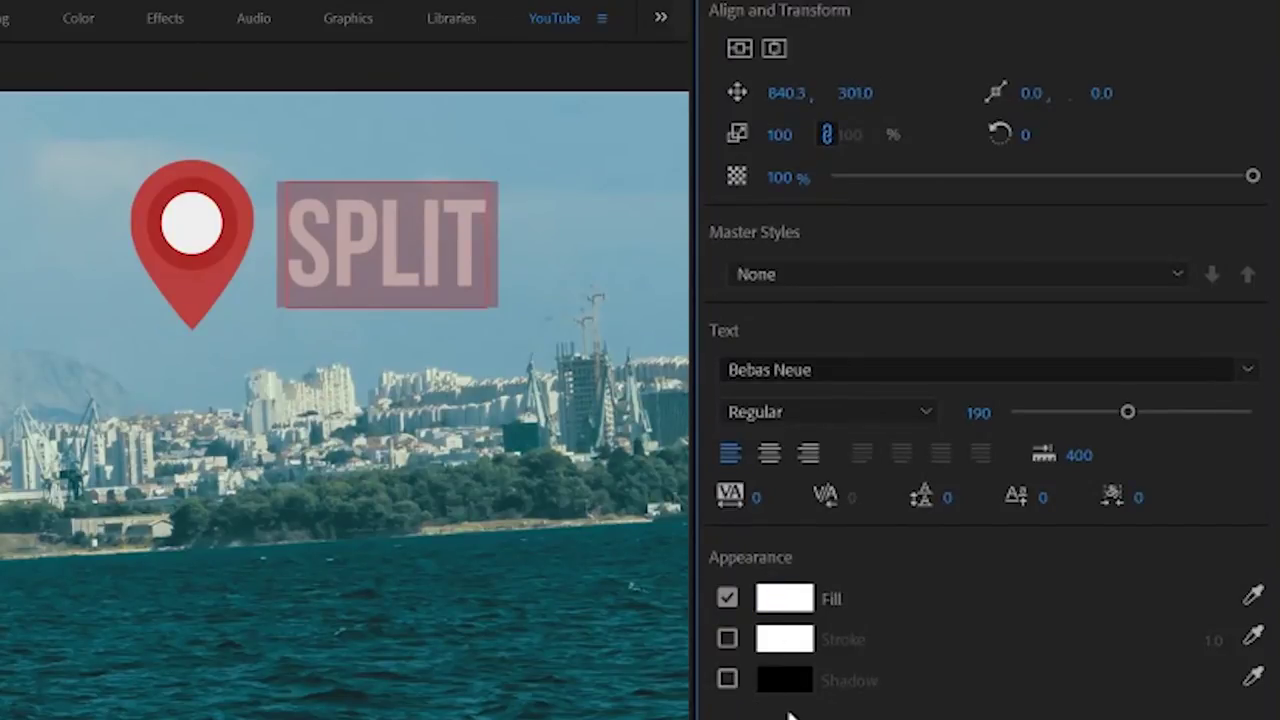
pyautogui.click(727, 680)
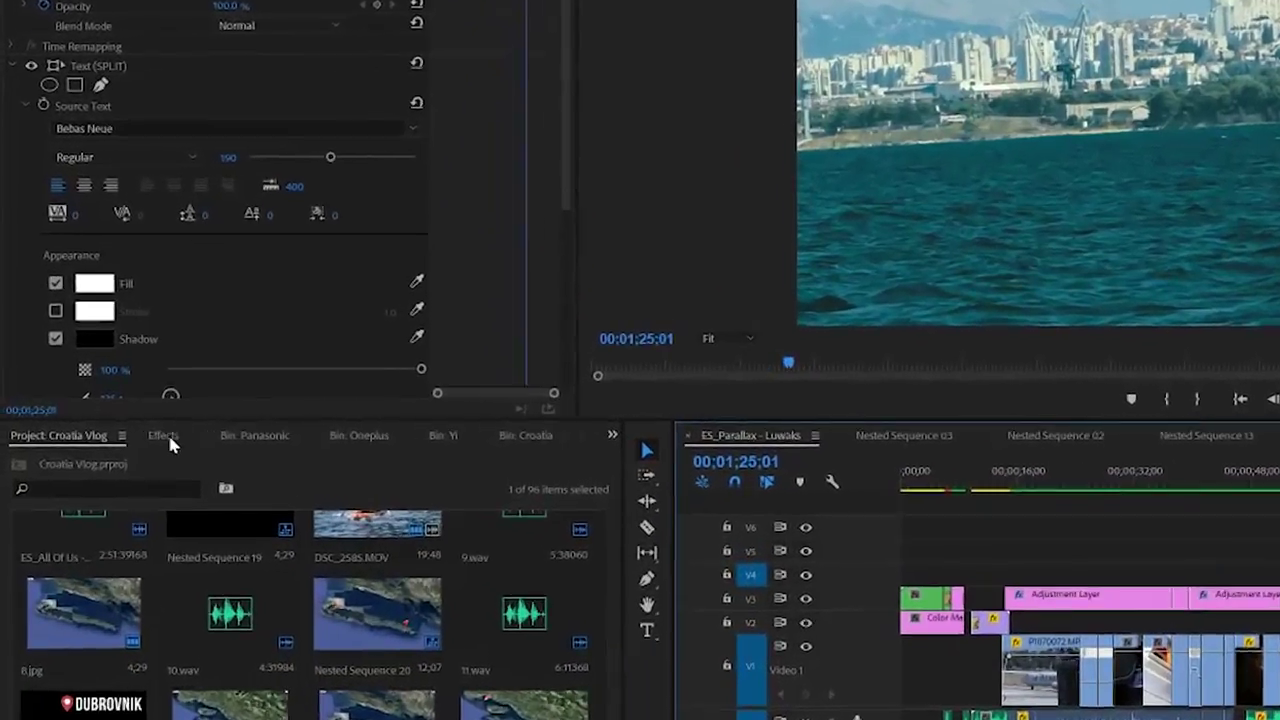
# - Apply the Drop Shadow effect to the pin clip and increase the shadow's opacity and distance
pyautogui.click(89, 425)
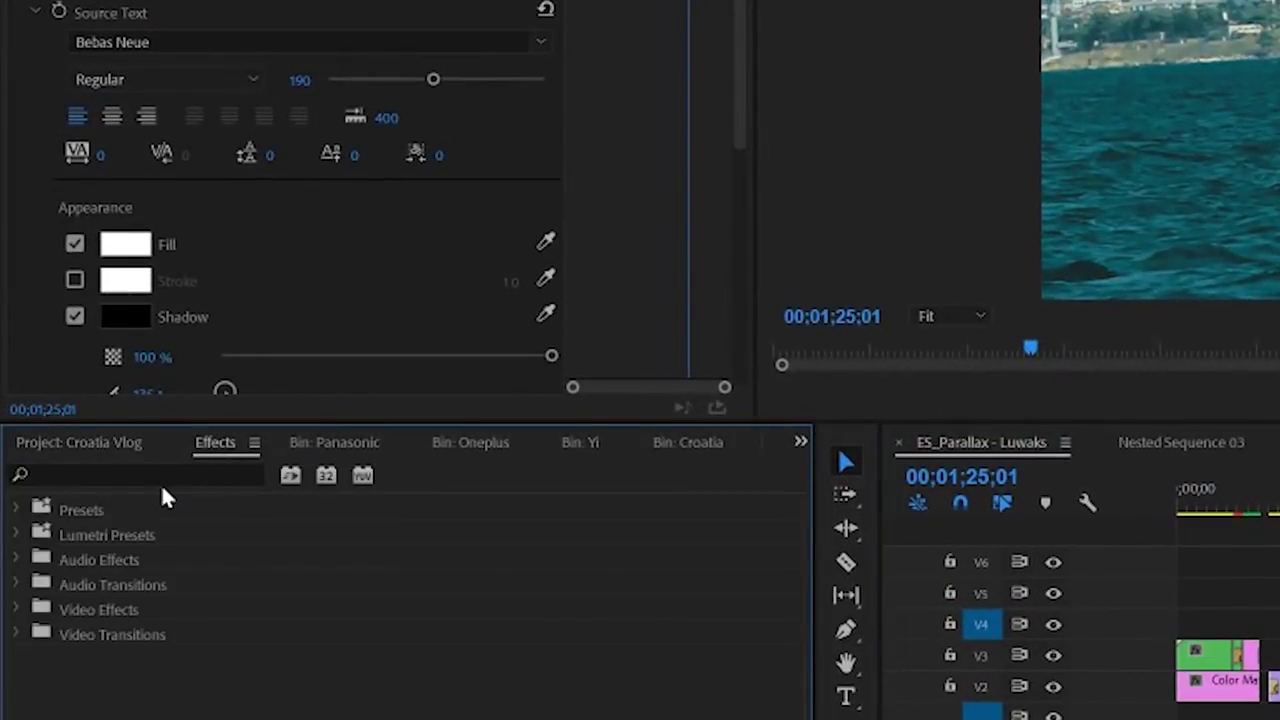
pyautogui.click(65, 438)
pyautogui.write('drop shadow')
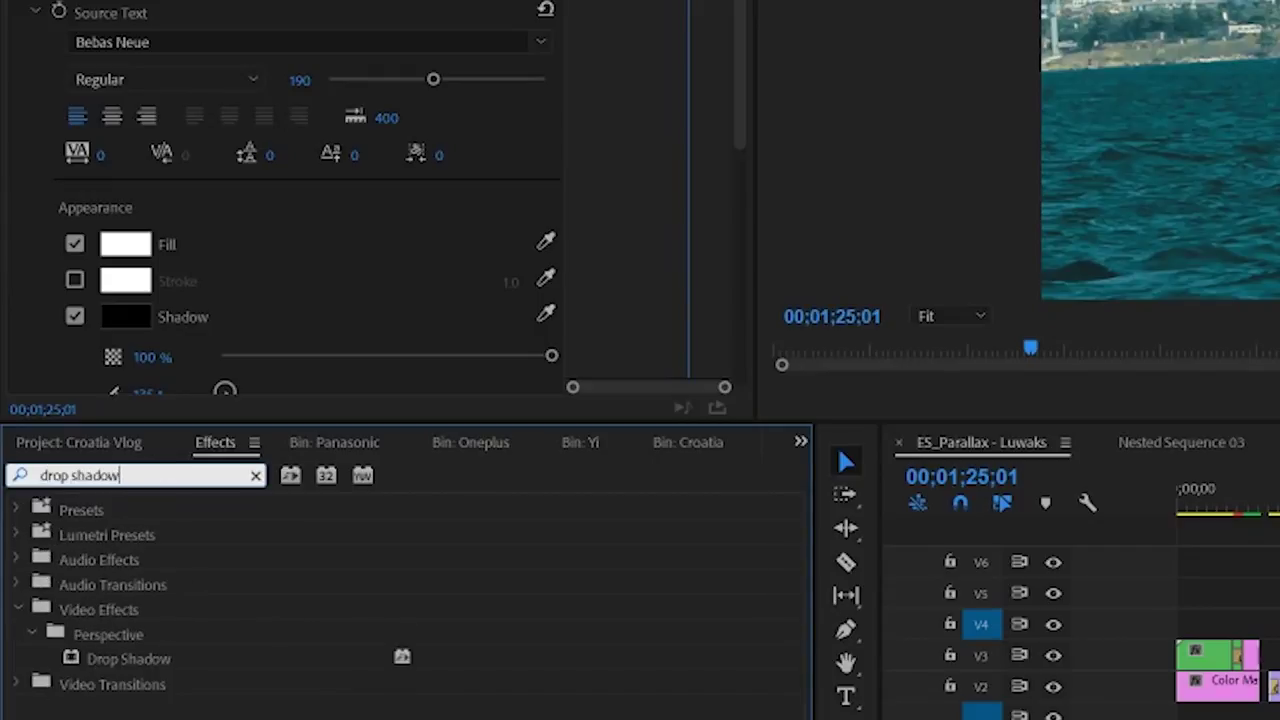
pyautogui.moveTo(124, 655); pyautogui.dragTo(644, 448)
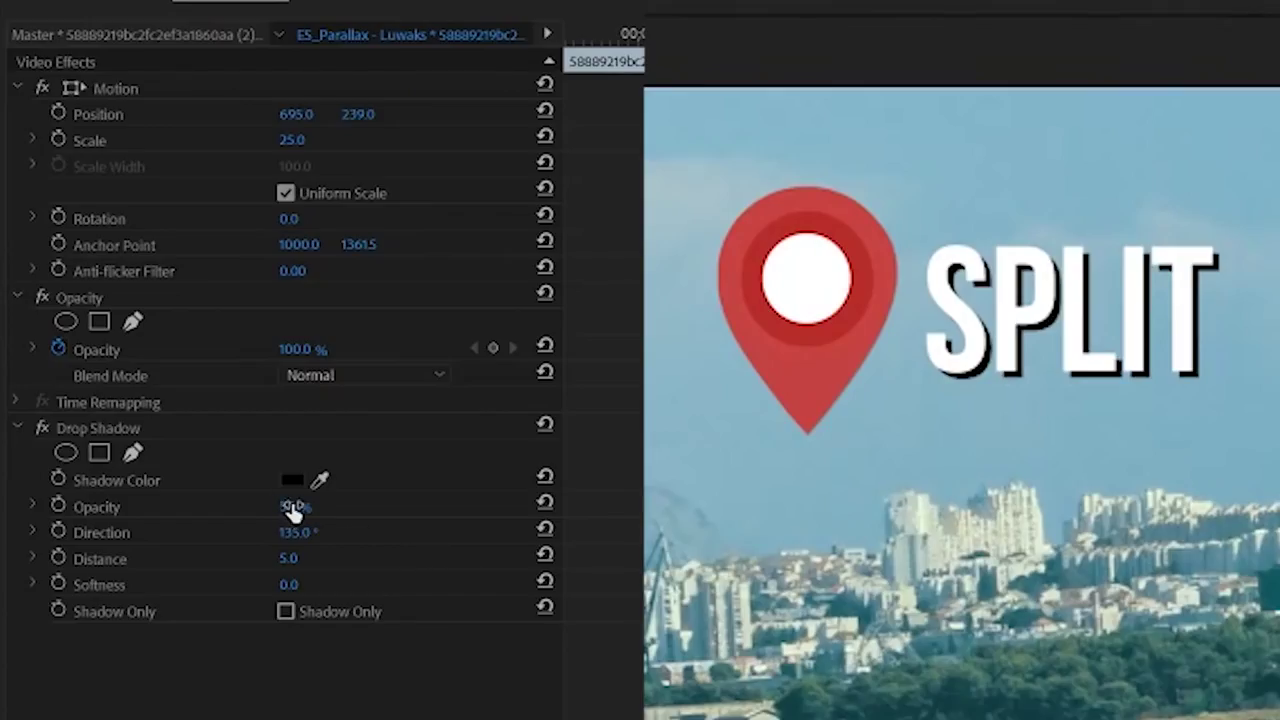
pyautogui.moveTo(293, 510); pyautogui.dragTo(318, 510)
pyautogui.moveTo(288, 558); pyautogui.dragTo(332, 558)
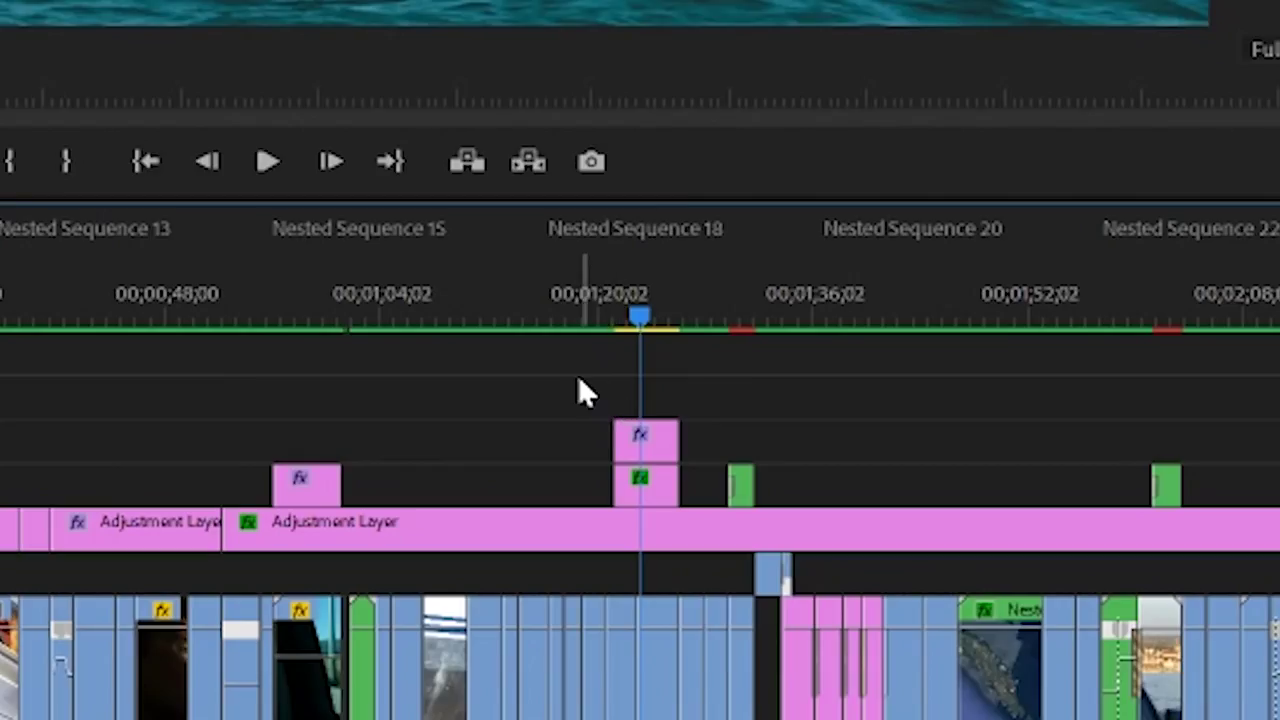
# - Nest the pin and SPLIT text clips together and adjust the nested sequence's scale and position
pyautogui.moveTo(578, 380); pyautogui.dragTo(661, 497)
pyautogui.rightClick(662, 492)
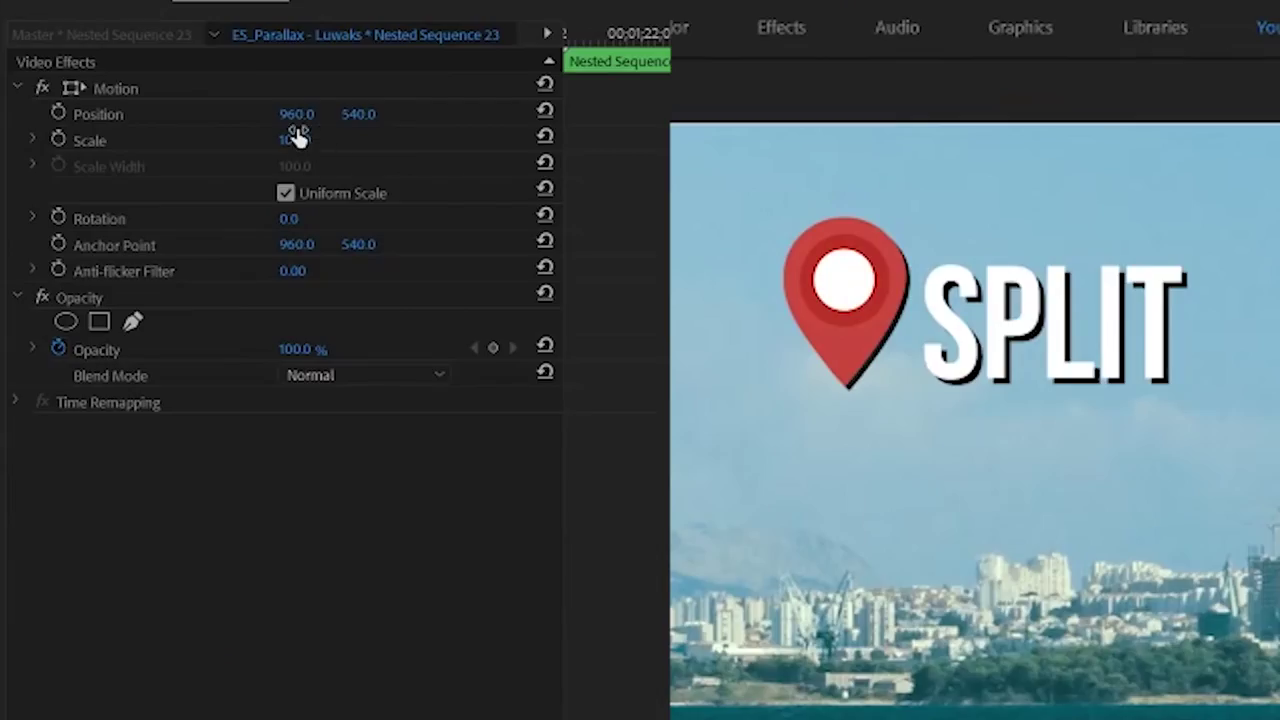
pyautogui.moveTo(123, 91)
pyautogui.mouseDown()
pyautogui.moveTo(150, 91)
pyautogui.moveTo(136, 91)
pyautogui.mouseUp()
pyautogui.moveTo(334, 140); pyautogui.dragTo(519, 115)
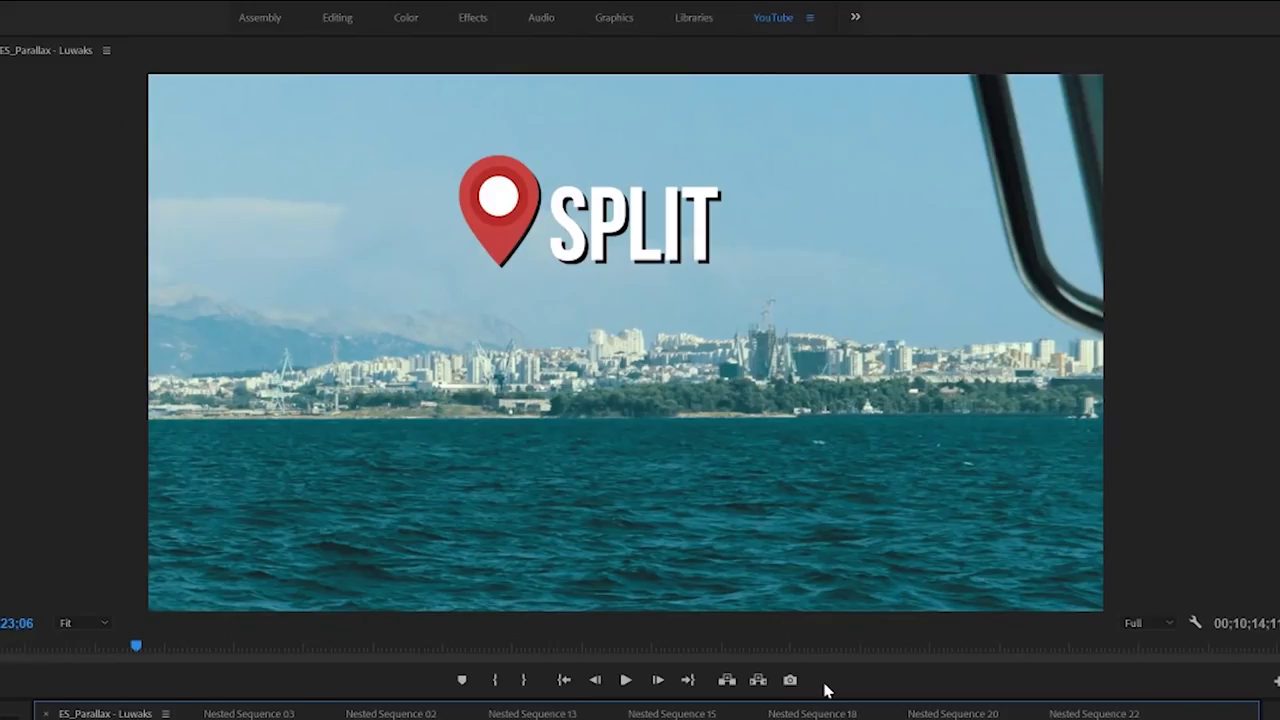
# - Play back the nested SPLIT title over the footage and return the playhead to the middle of the title
pyautogui.press('space')
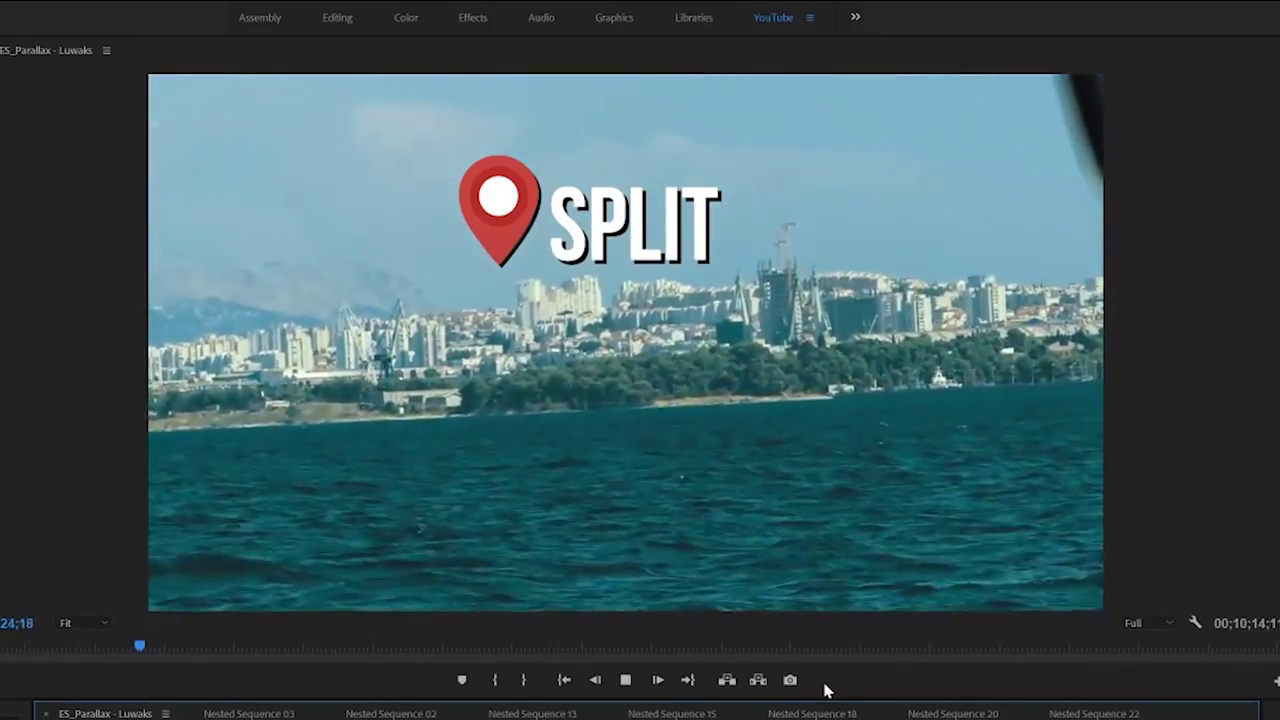
pyautogui.press('space')
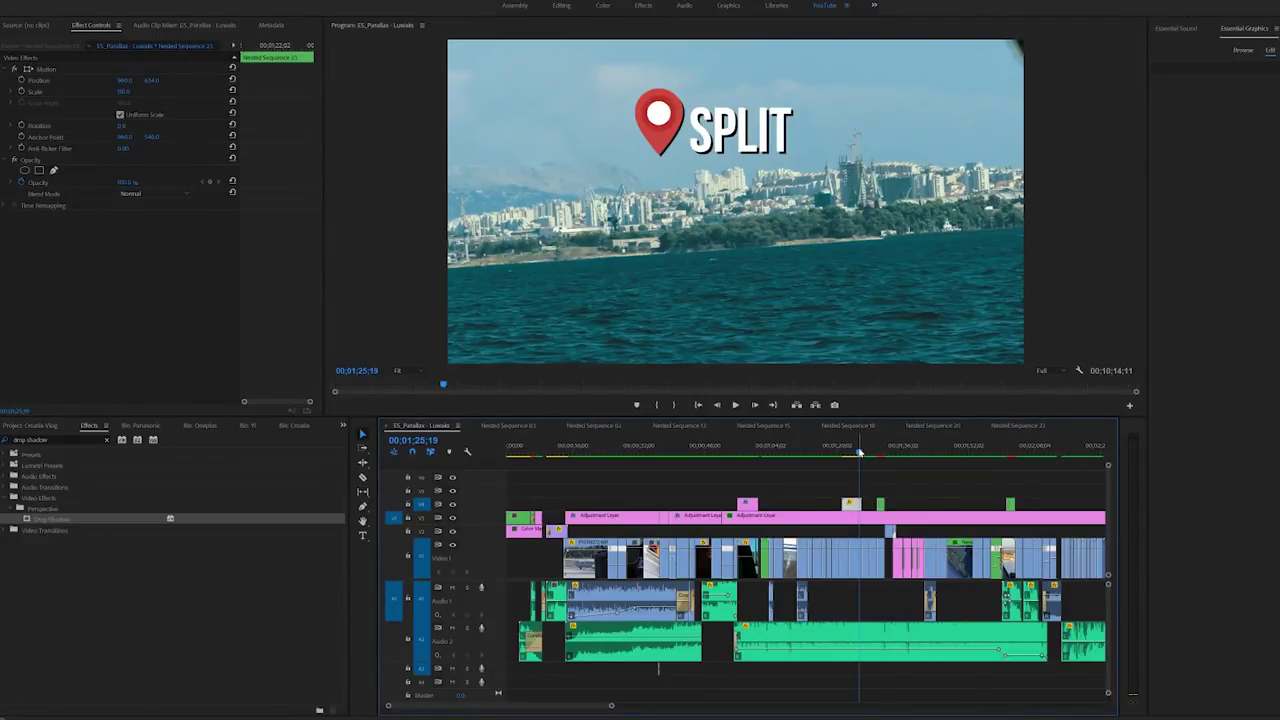
pyautogui.moveTo(859, 452); pyautogui.dragTo(854, 453)
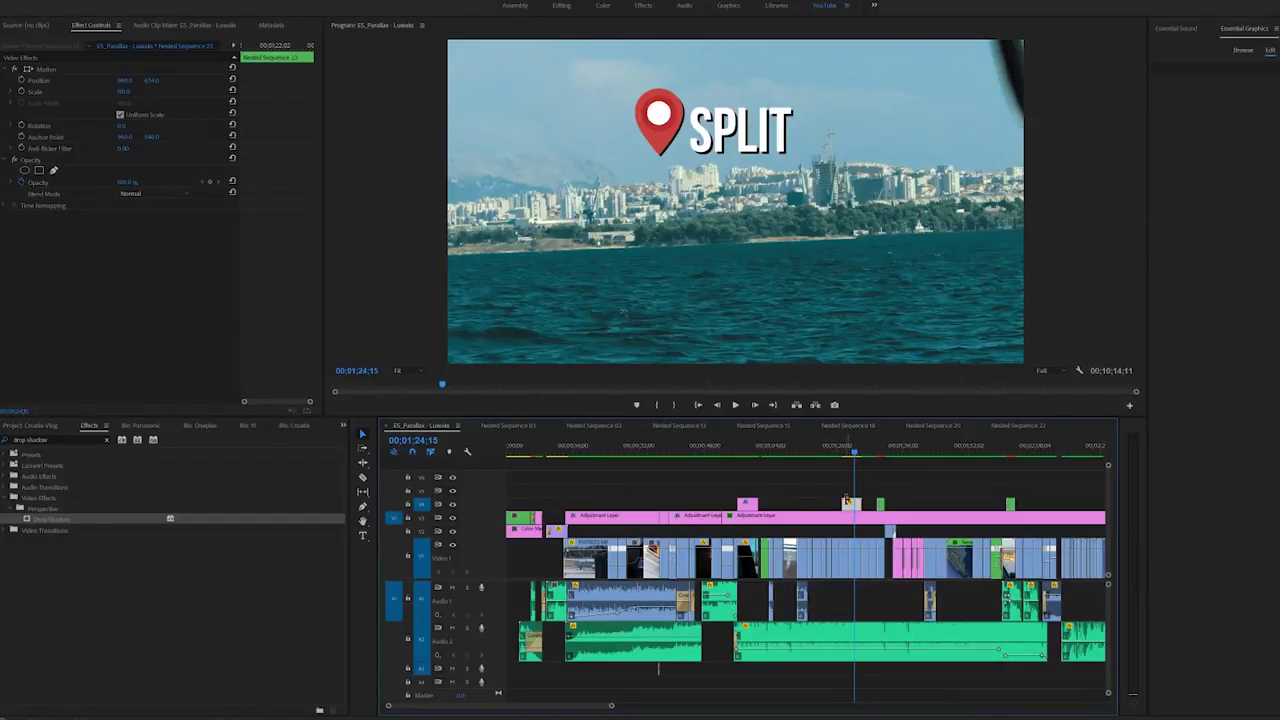
# - Shorten the nested title clip from its start and apply the Wide - Smooth Motion preset from Fake Handheld Movement - CINECOM.NET to it
pyautogui.moveTo(843, 502); pyautogui.dragTo(849, 502)
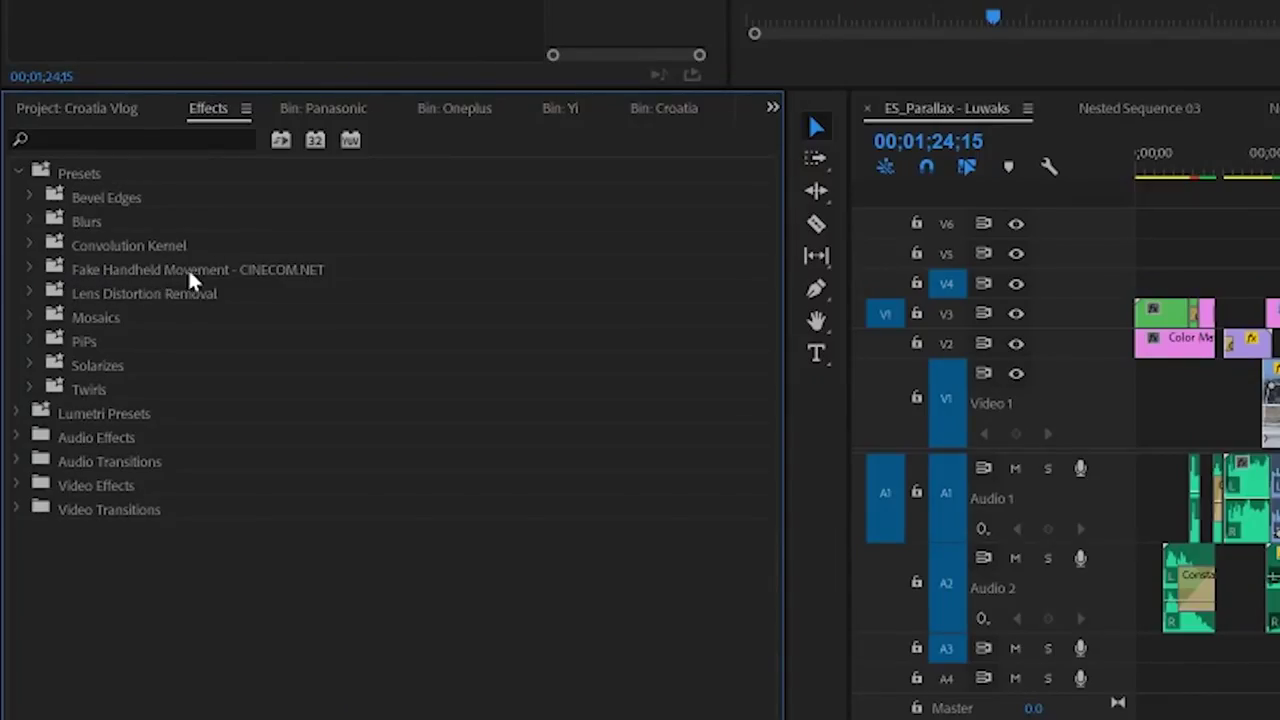
pyautogui.click(30, 268)
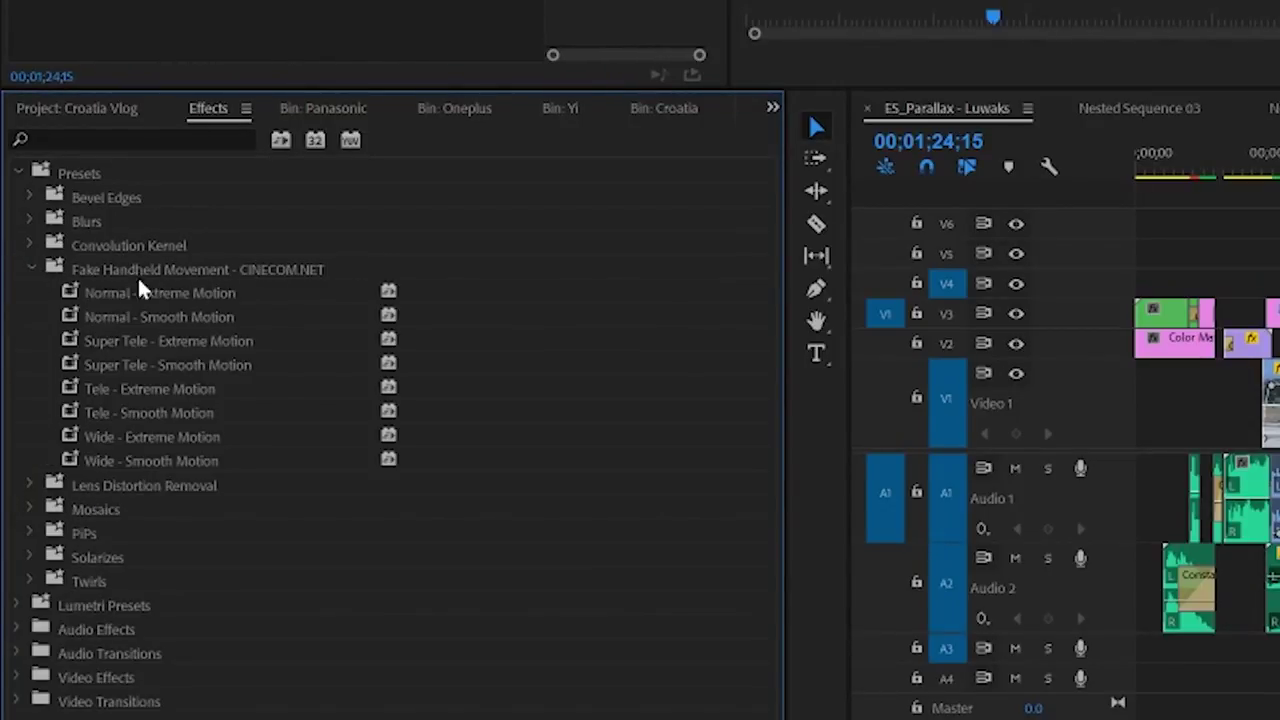
pyautogui.click(116, 456)
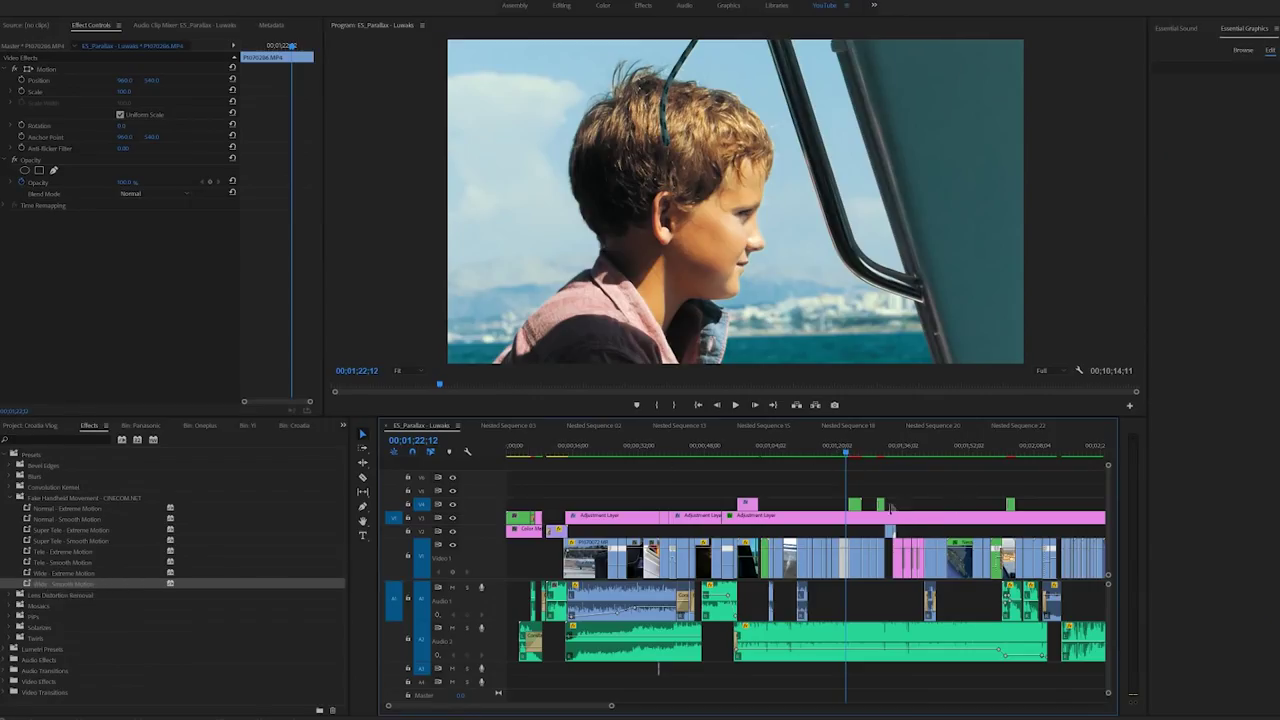
# - Preview the title section with the movement preset and toggle the visibility of the Video 1 track
pyautogui.press('space')
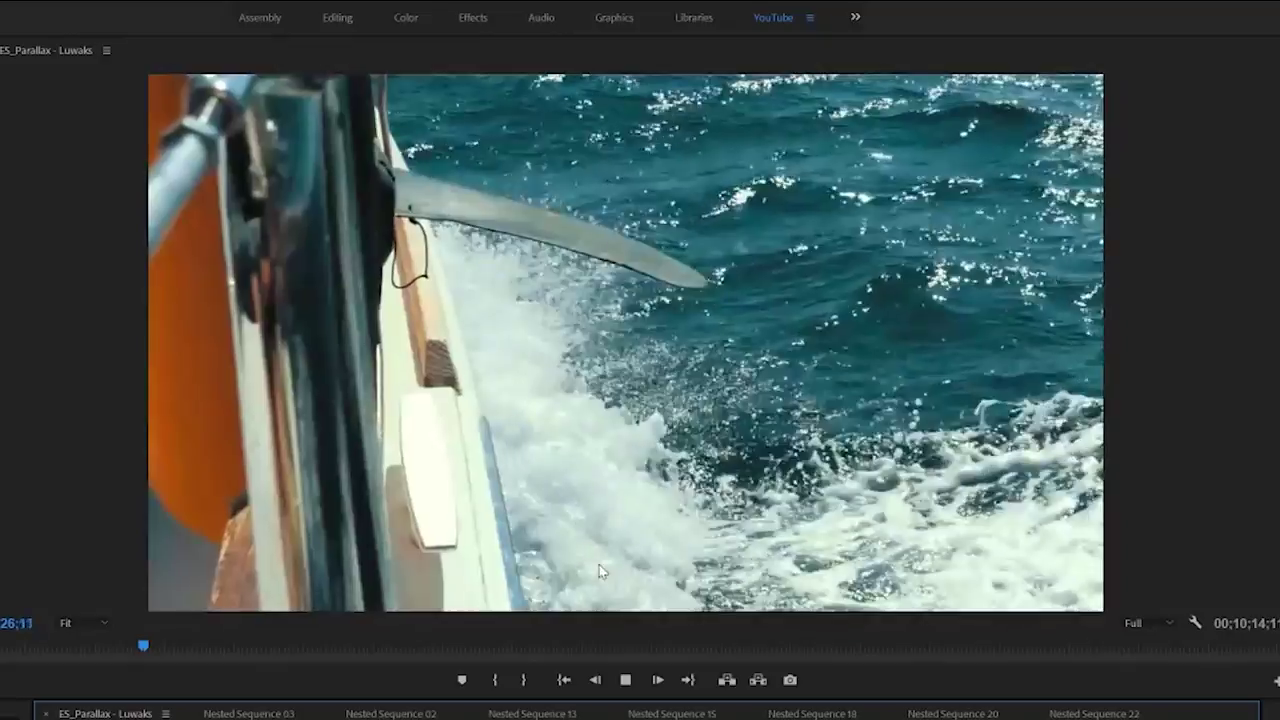
pyautogui.click(625, 679)
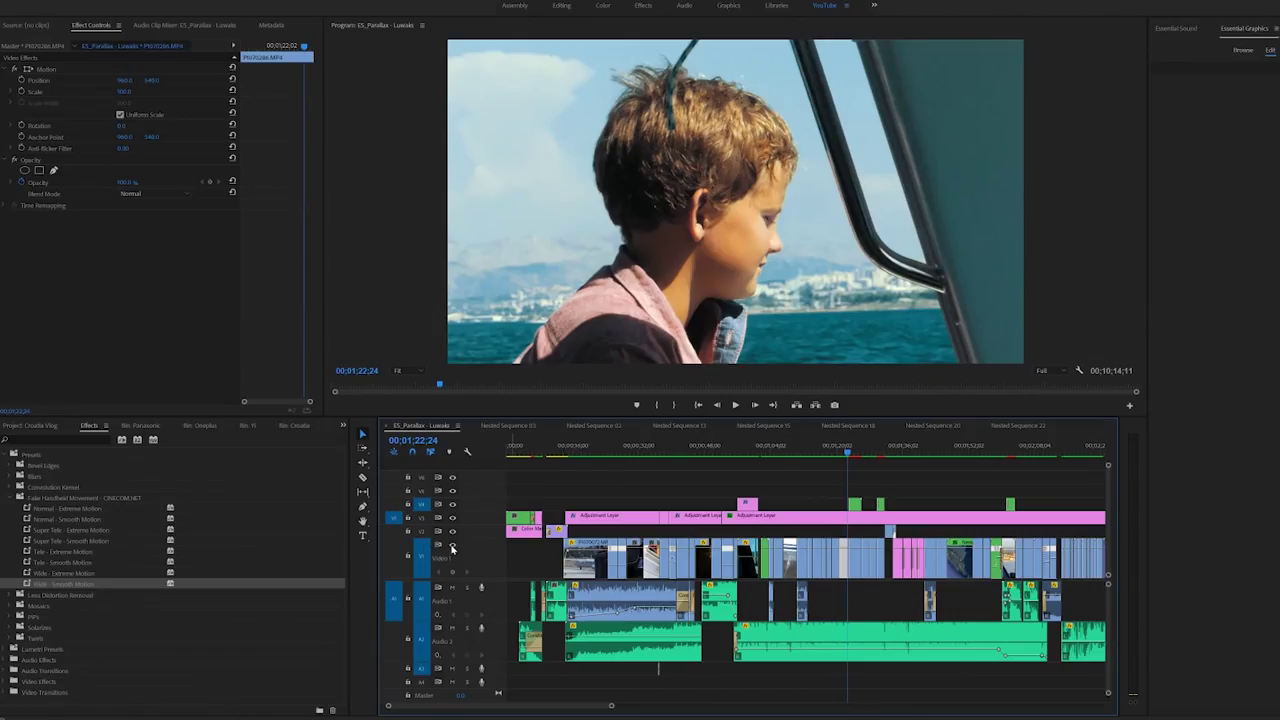
pyautogui.click(452, 545)
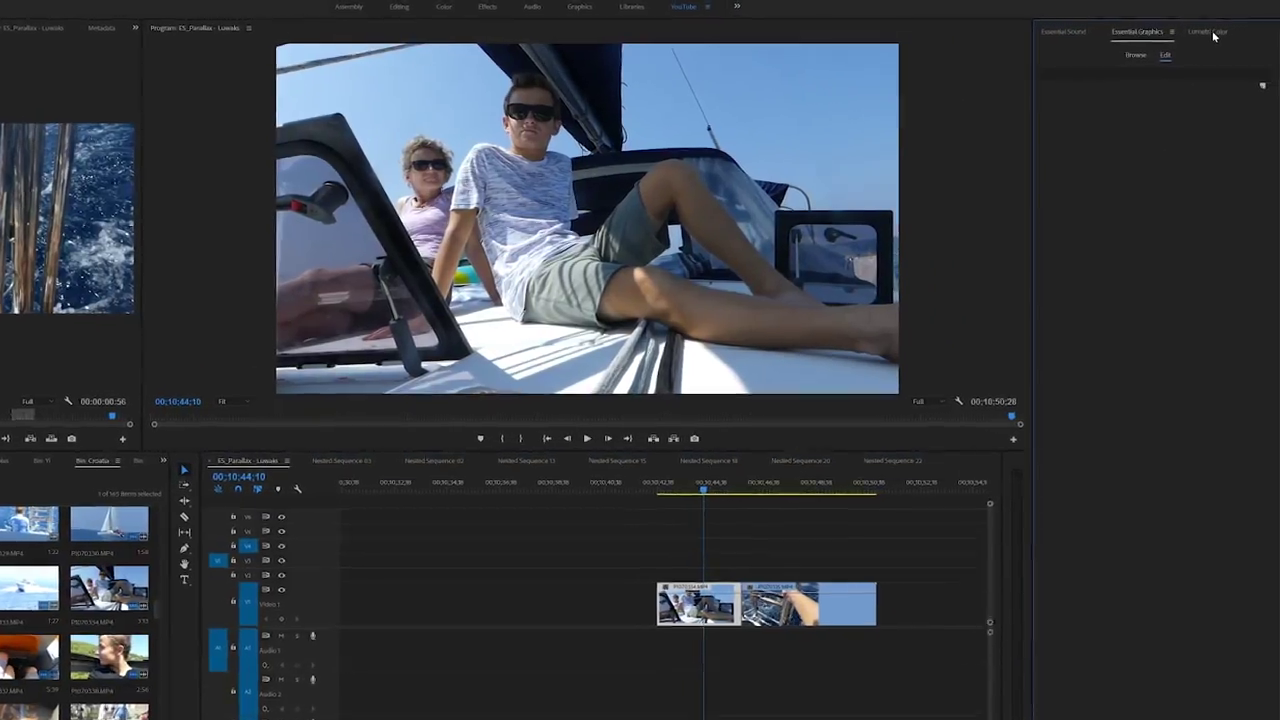
# - Try the Fuji F125 Kodak 2395 (by Adobe) creative look on clip P1070334.MP4 and reset the look to None
pyautogui.click(1215, 30)
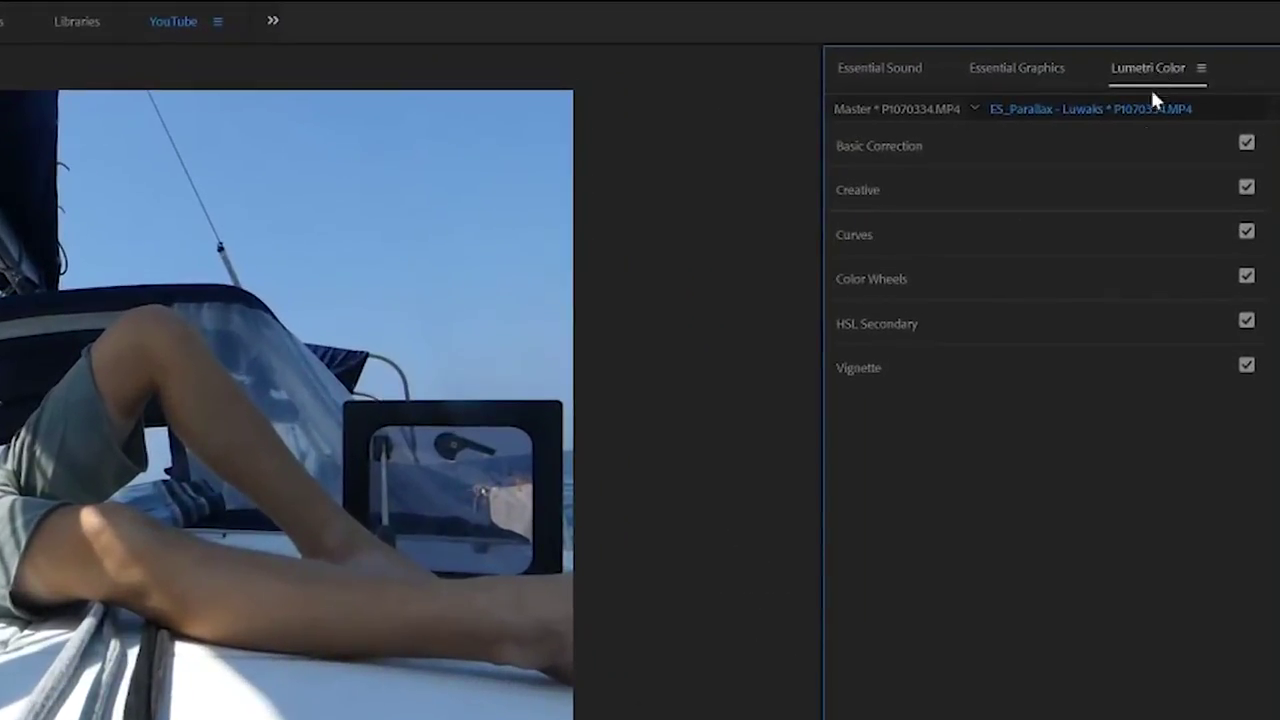
pyautogui.click(926, 188)
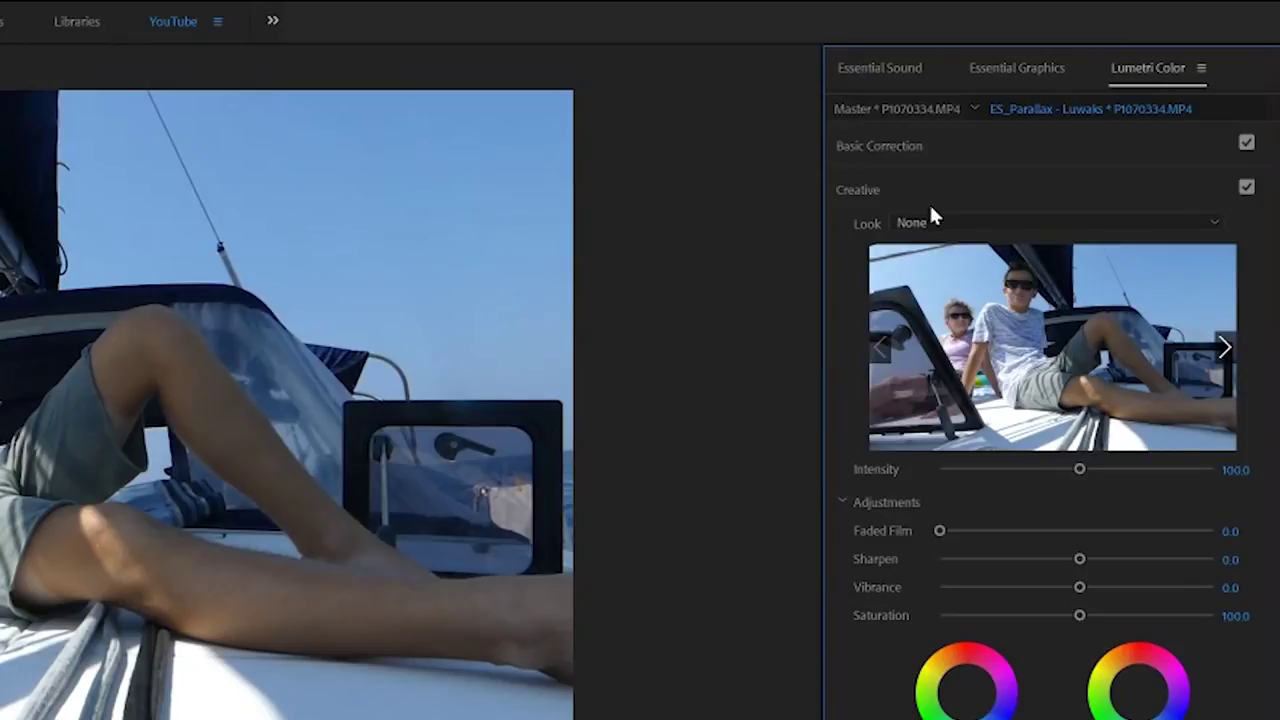
pyautogui.click(949, 228)
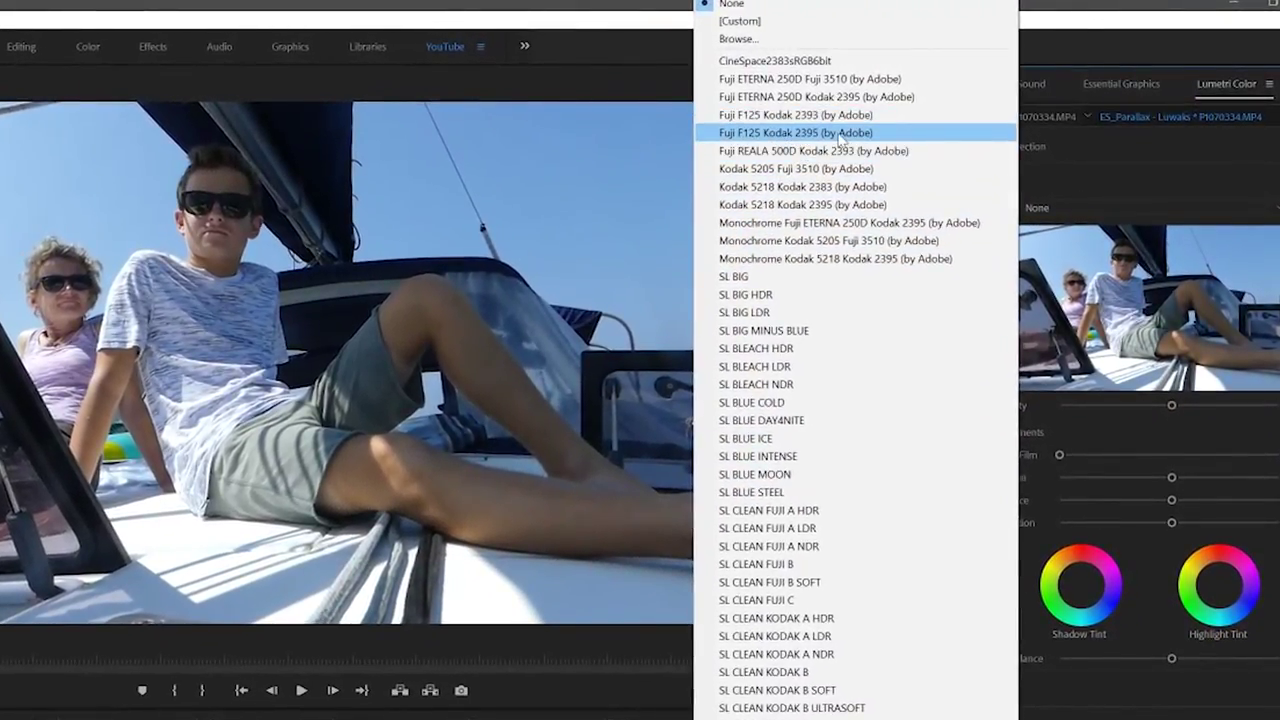
pyautogui.click(840, 134)
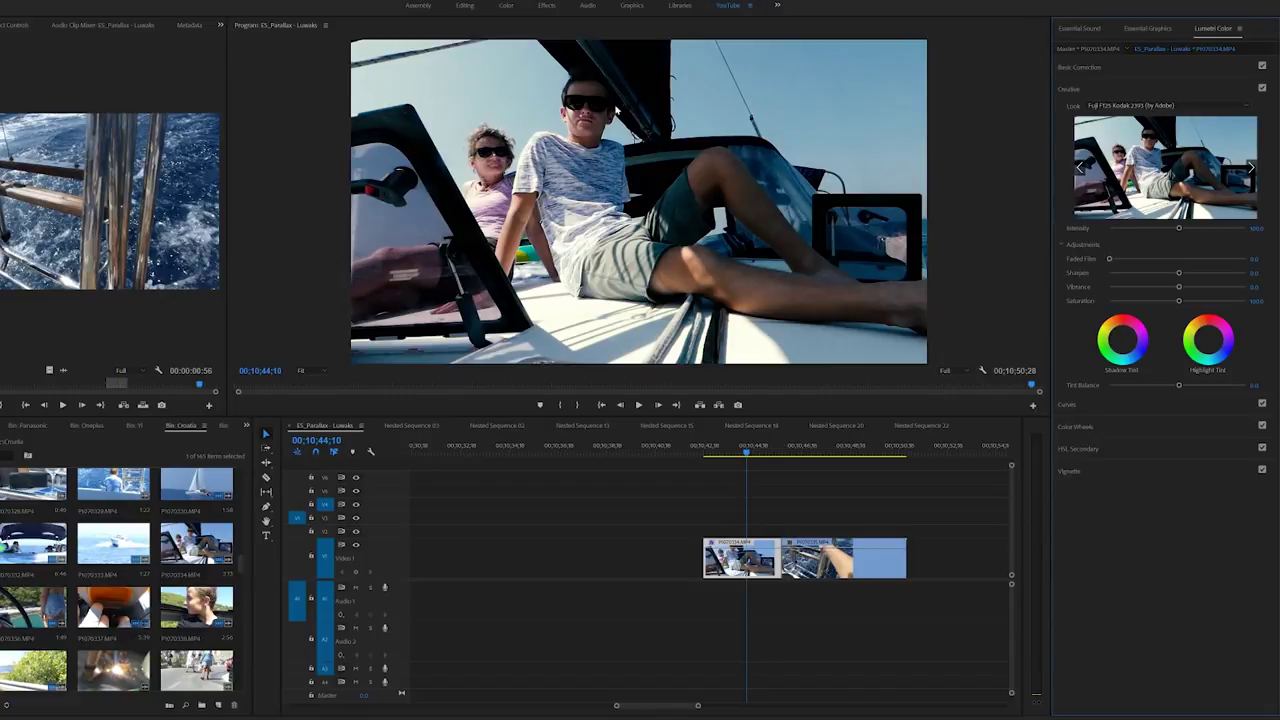
pyautogui.click(1165, 105)
pyautogui.click(1005, 8)
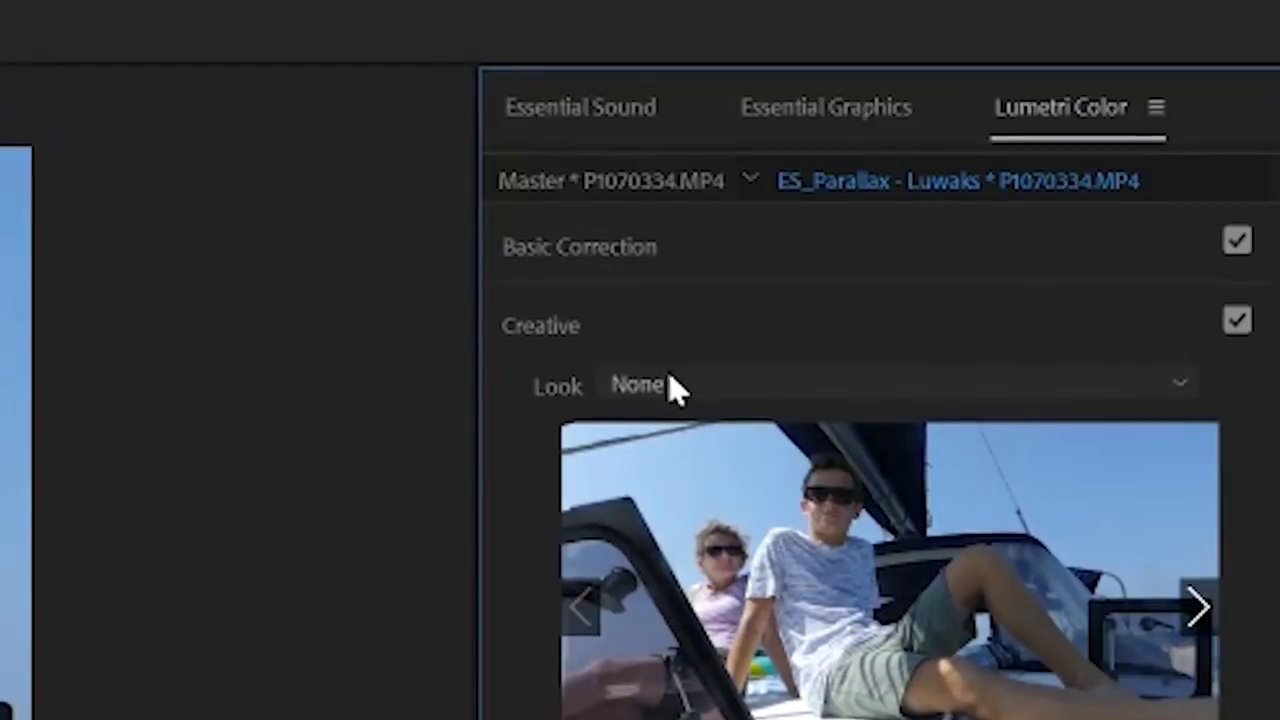
# - Load Spider-Man Homecoming - Standard.cube from the 01 - Standard folder of 3D LUTs (CUBE) as the creative look of clip P1070334.MP4
pyautogui.click(1104, 105)
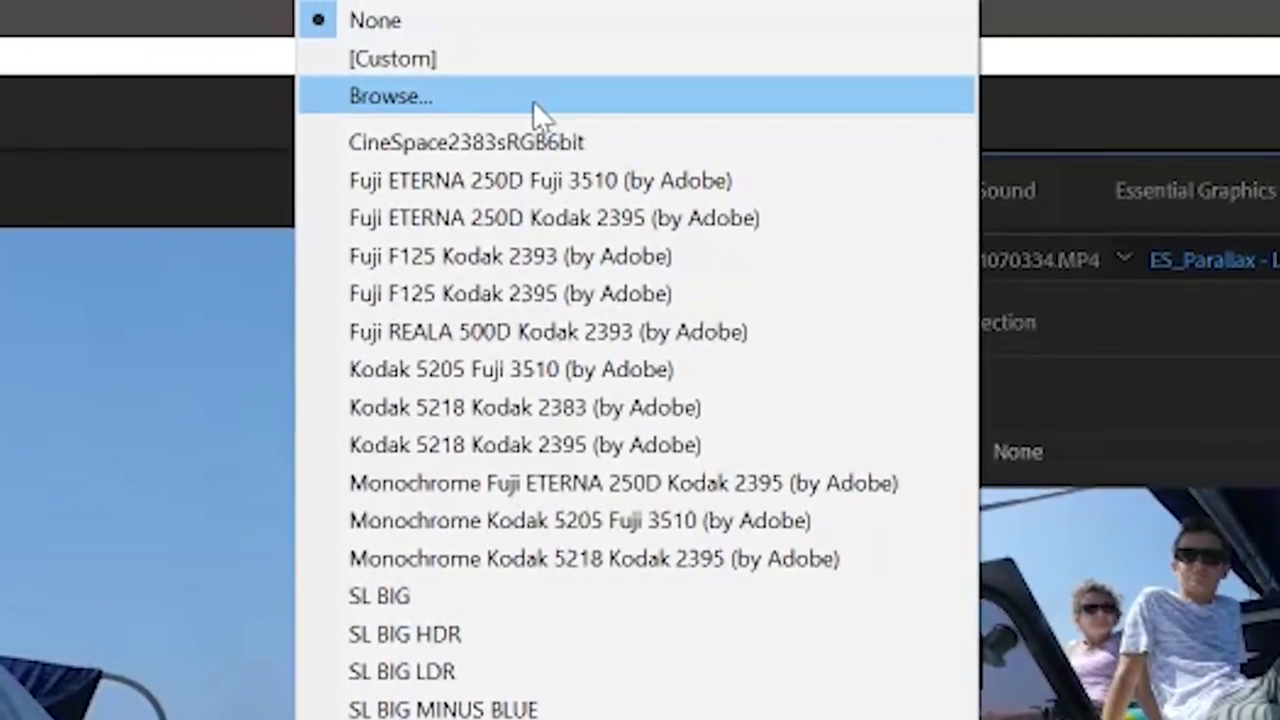
pyautogui.click(340, 55)
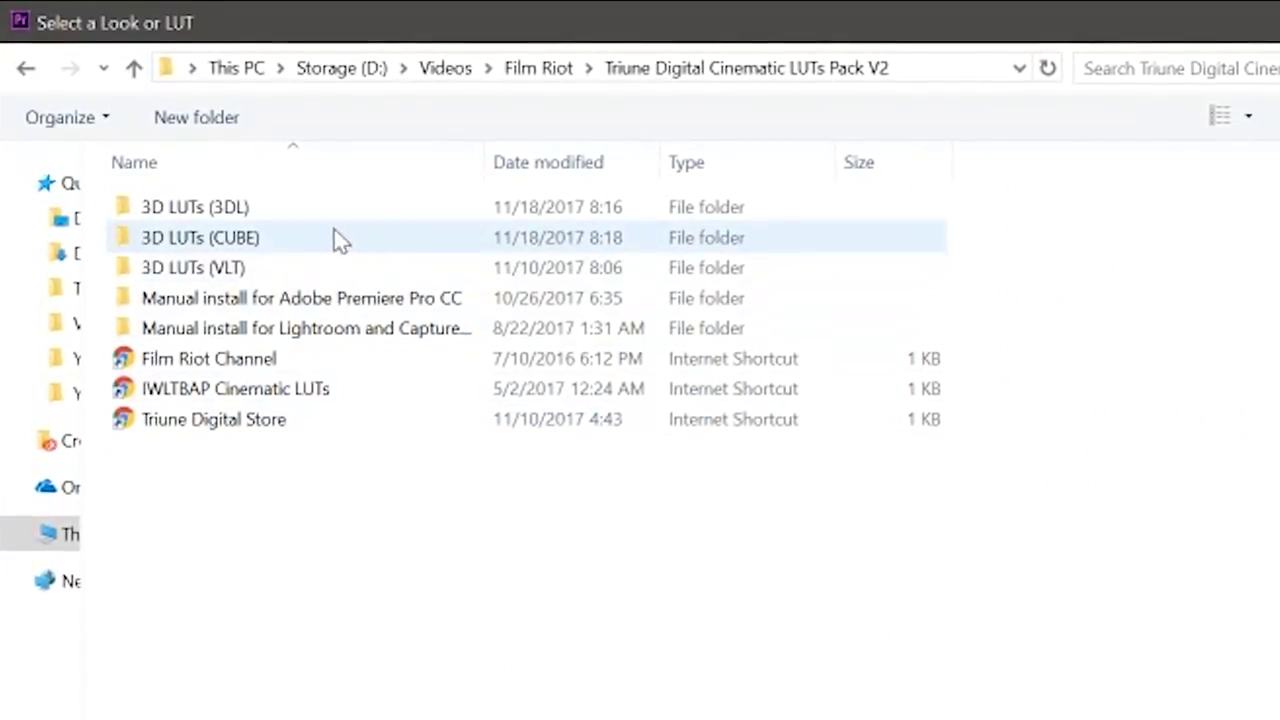
pyautogui.doubleClick(256, 240)
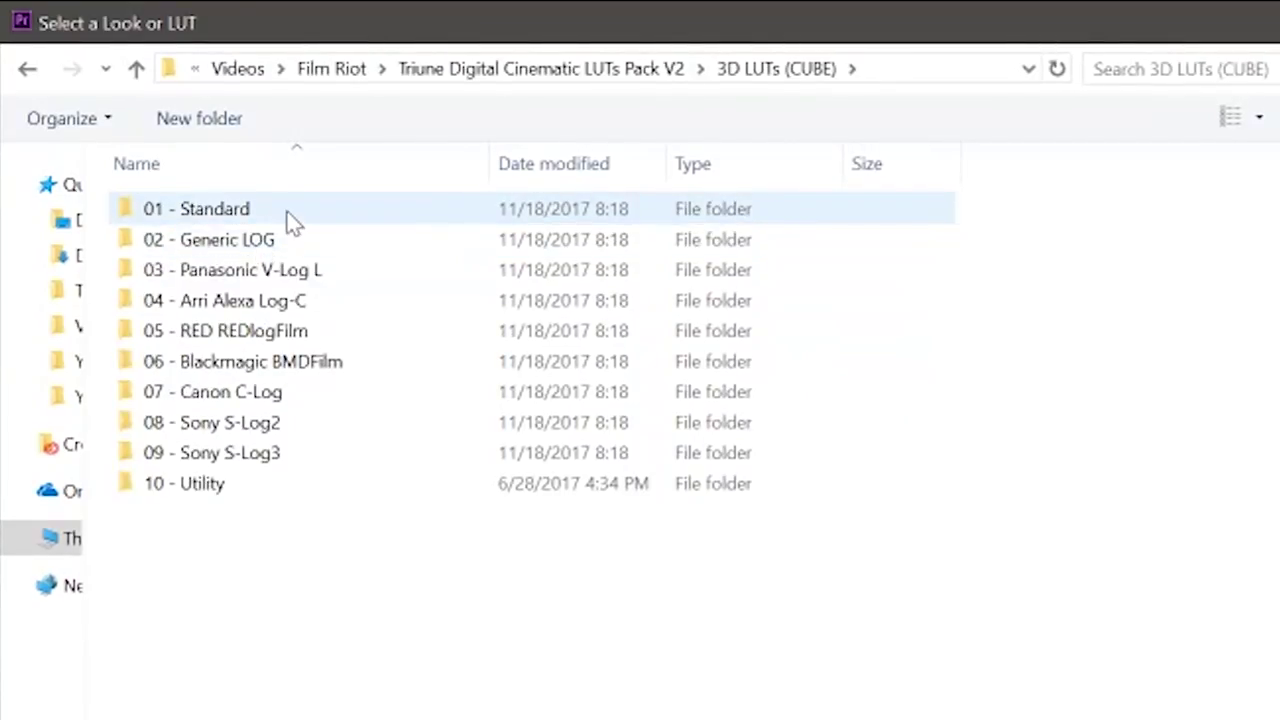
pyautogui.doubleClick(289, 220)
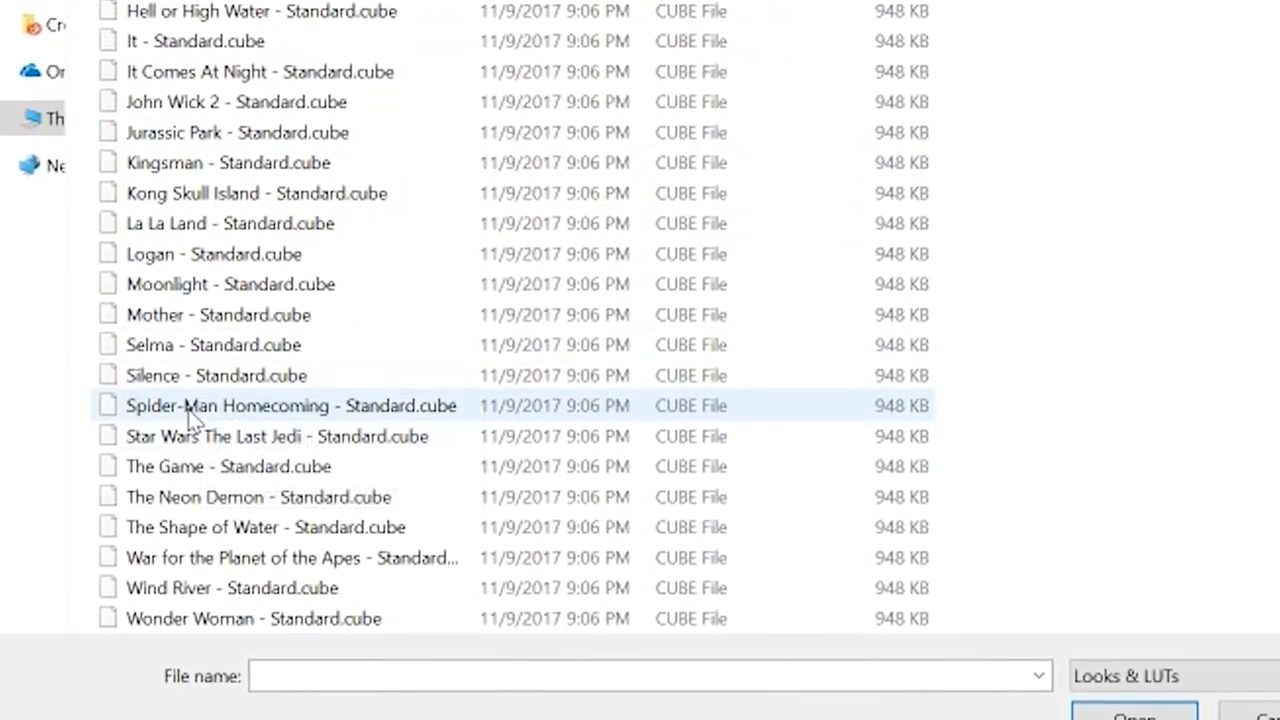
pyautogui.doubleClick(188, 407)
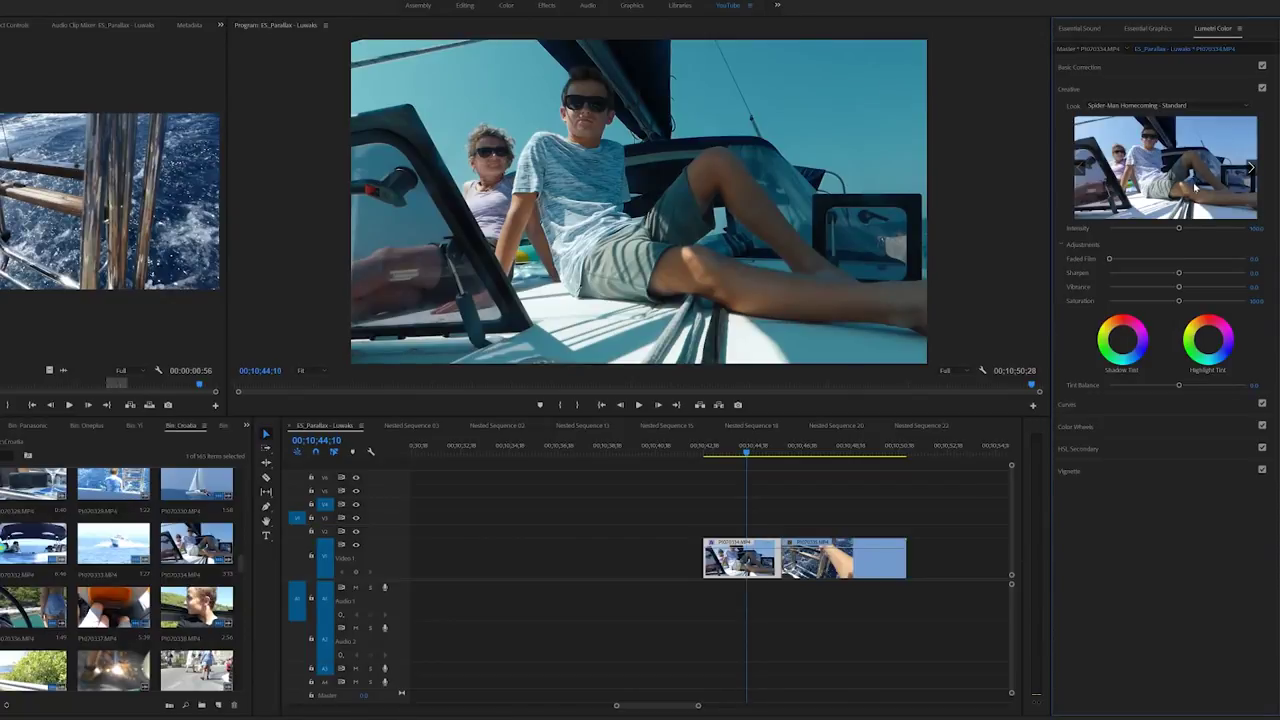
# - Try the look's intensity at 53 and at 200, and return it to about 100
pyautogui.moveTo(1178, 231); pyautogui.dragTo(1146, 229)
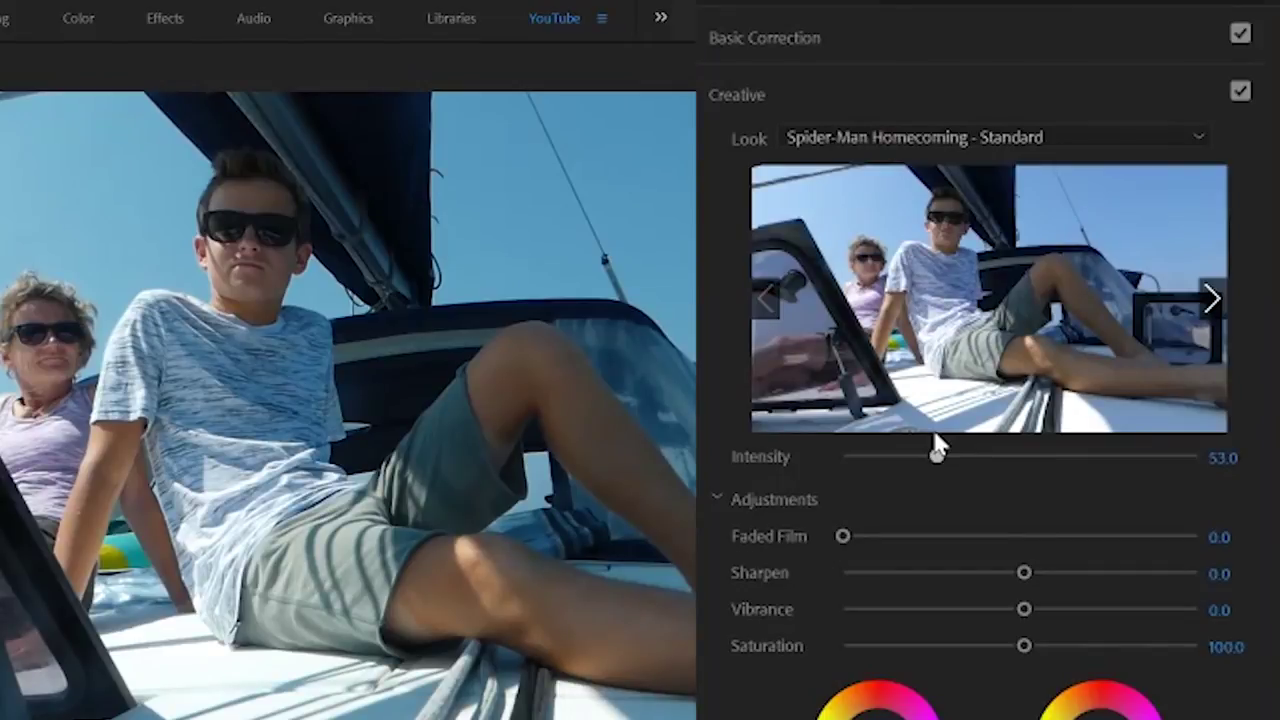
pyautogui.moveTo(931, 444); pyautogui.dragTo(1198, 456)
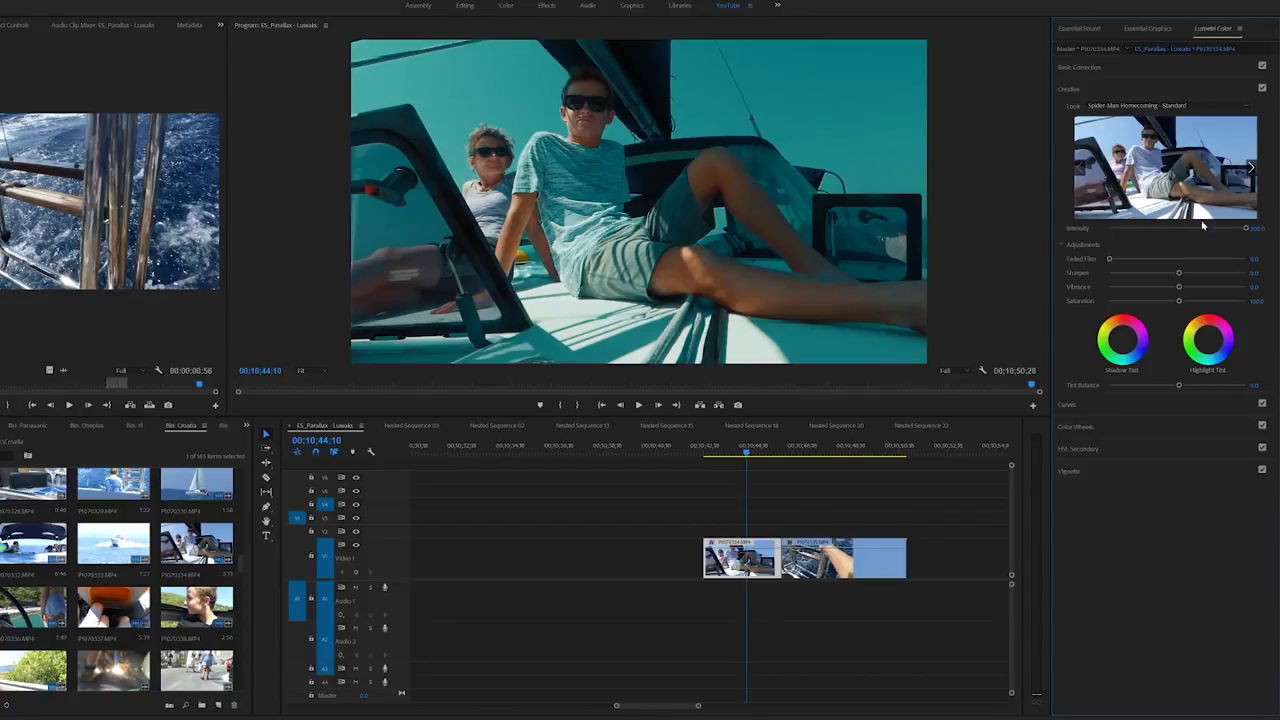
pyautogui.click(1183, 229)
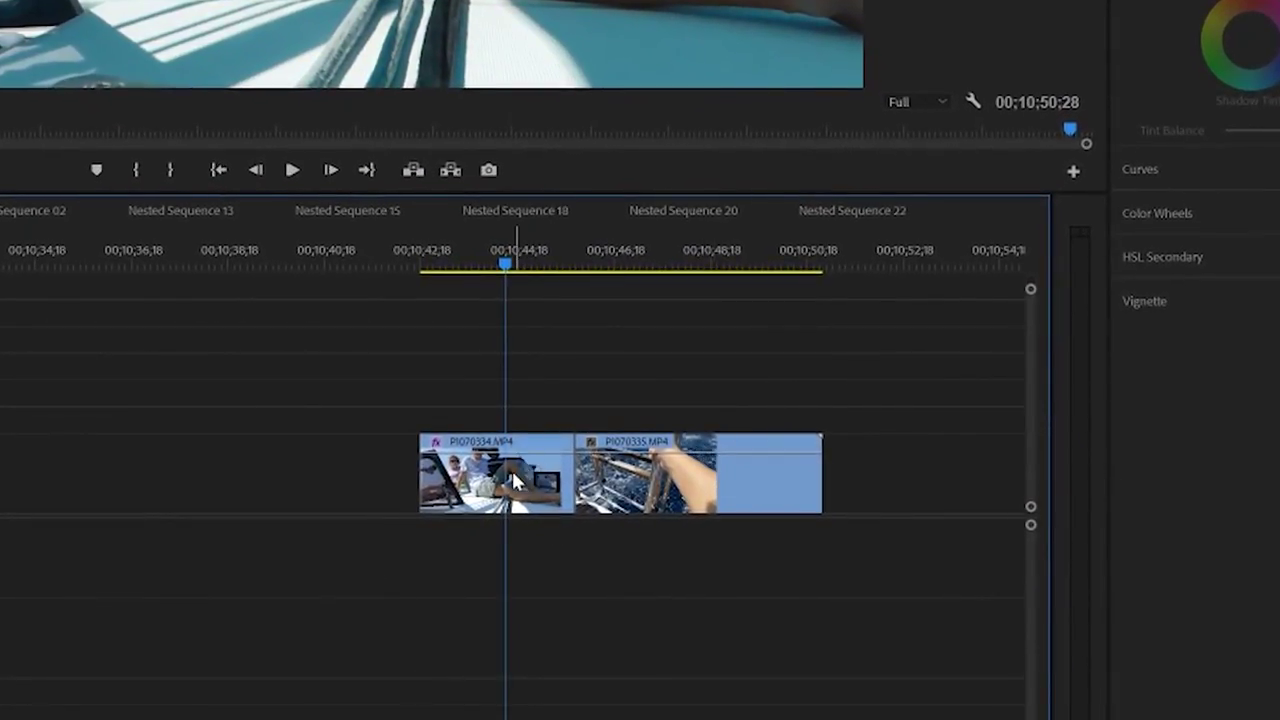
pyautogui.rightClick(511, 468)
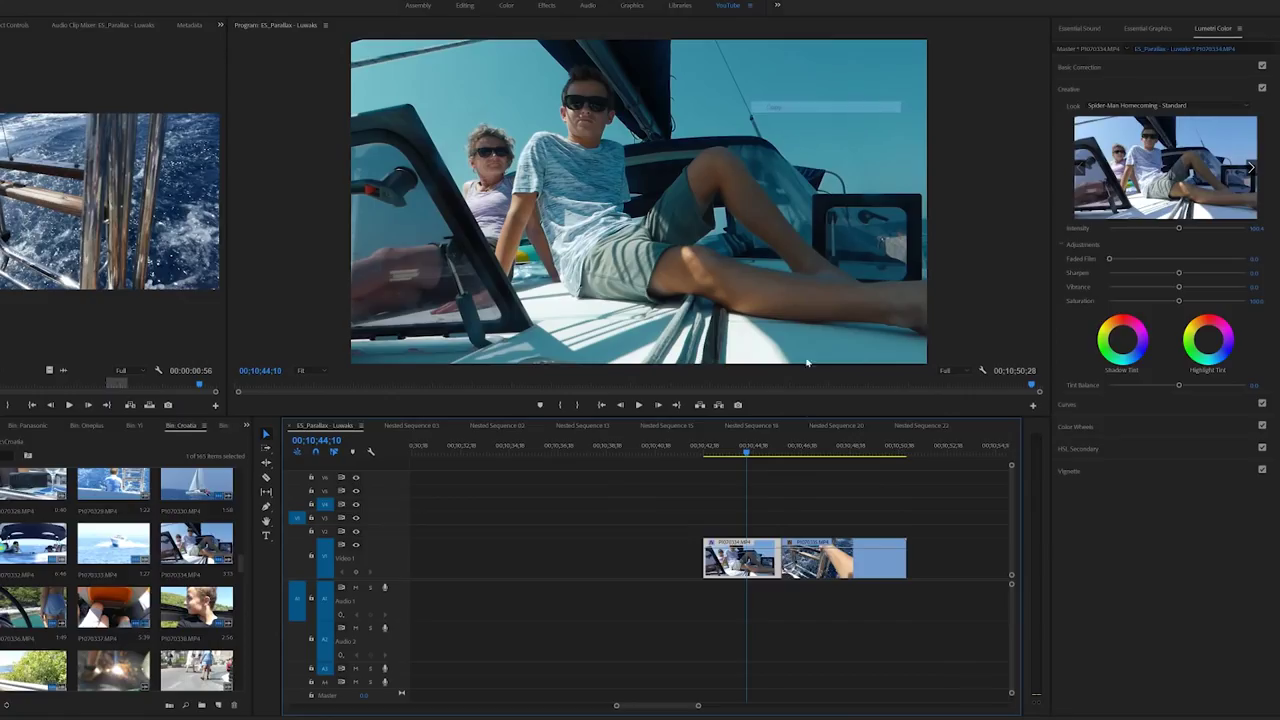
pyautogui.rightClick(796, 562)
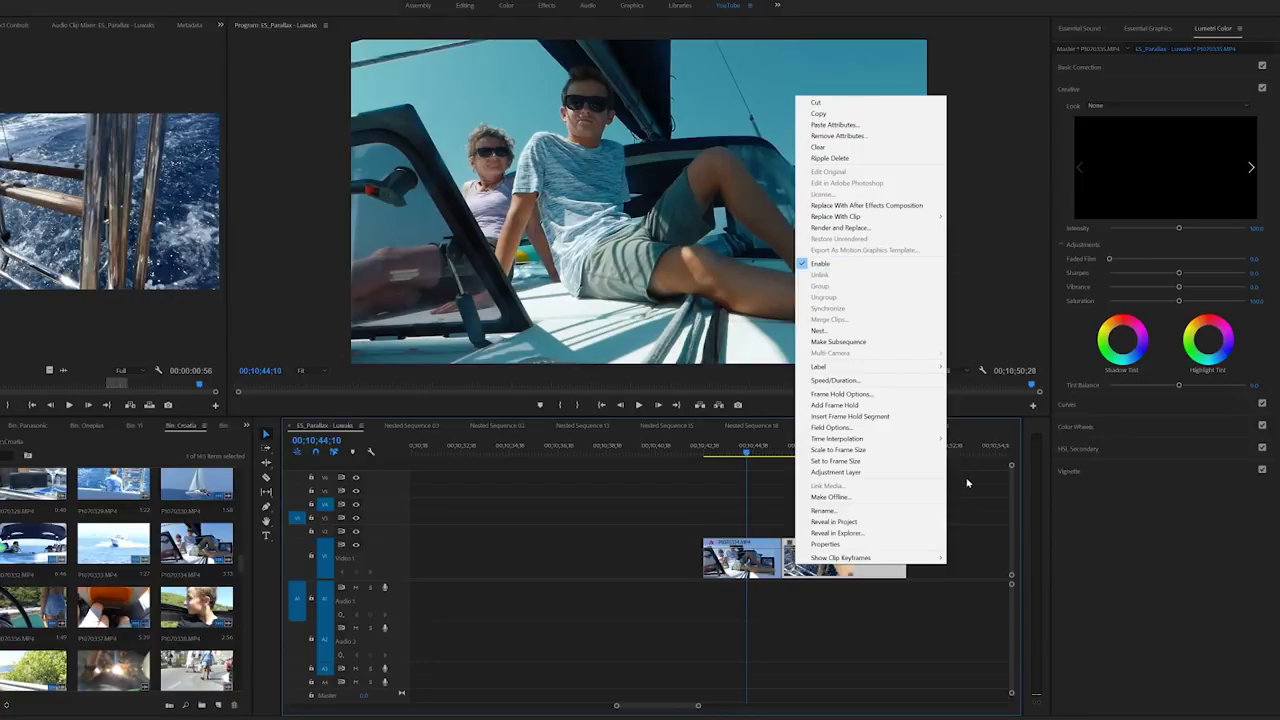
pyautogui.click(965, 483)
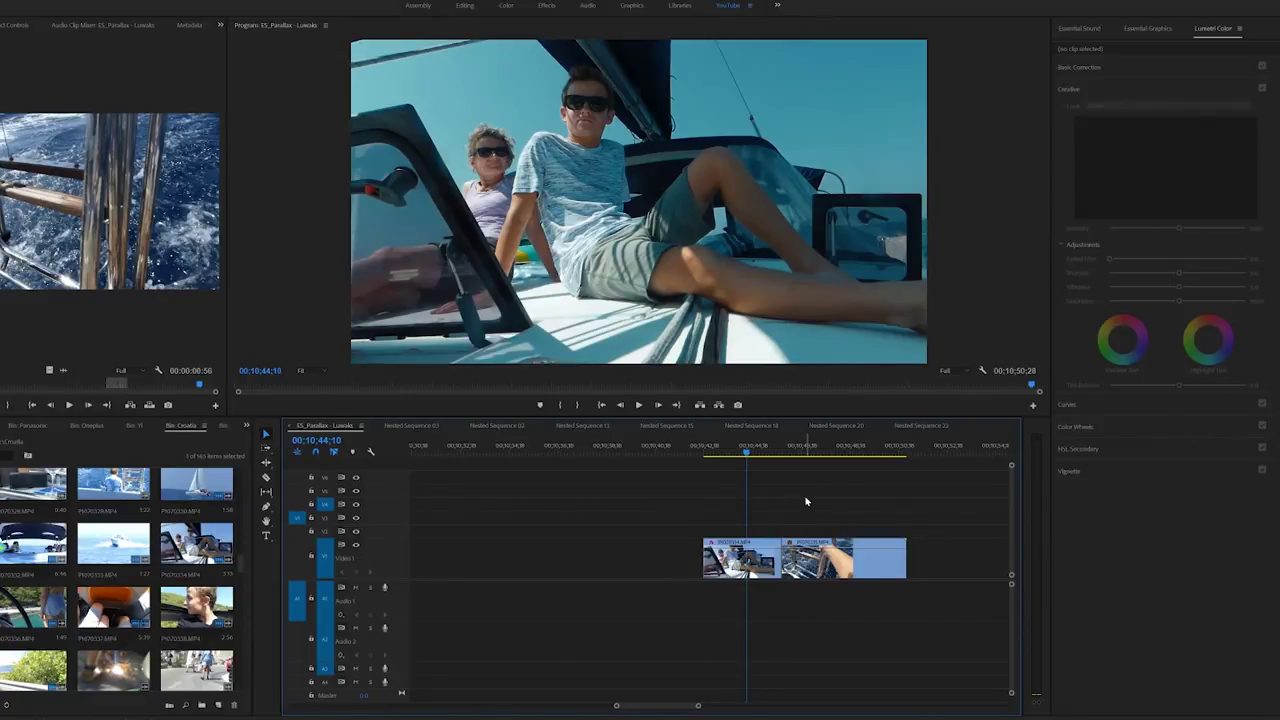
# - Select clip P1070334.MP4 under the playhead and switch off its Creative colour adjustments
pyautogui.press('d')
pyautogui.click(1210, 94)
pyautogui.click(1263, 89)
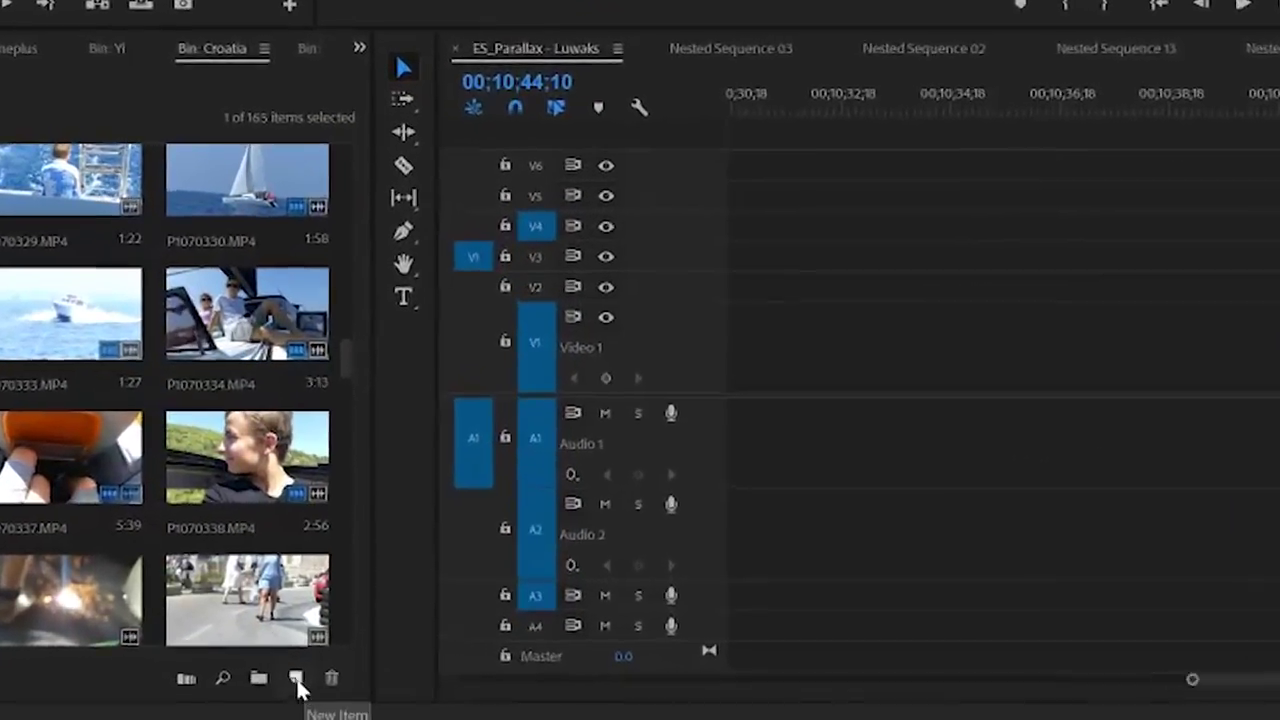
# - Create a 1920 x 1080 adjustment layer at 29.97 fps Drop-Frame with square pixels in the Croatia bin
pyautogui.click(218, 705)
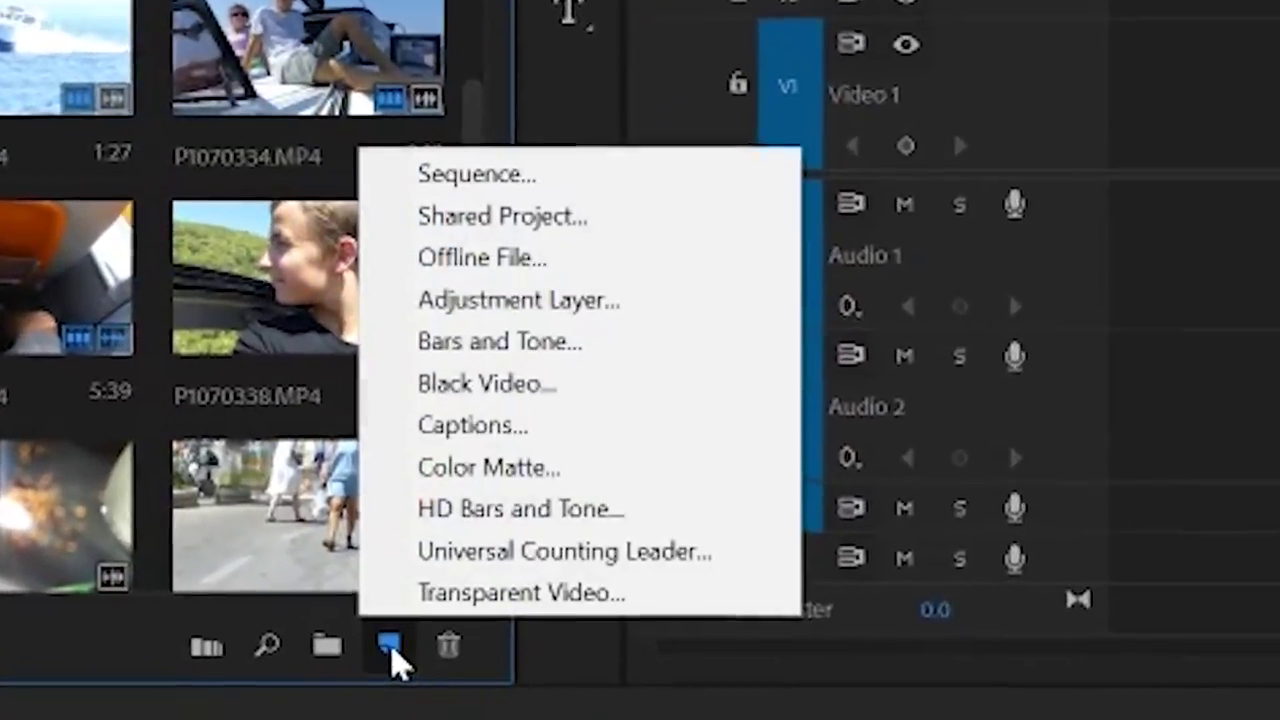
pyautogui.click(521, 250)
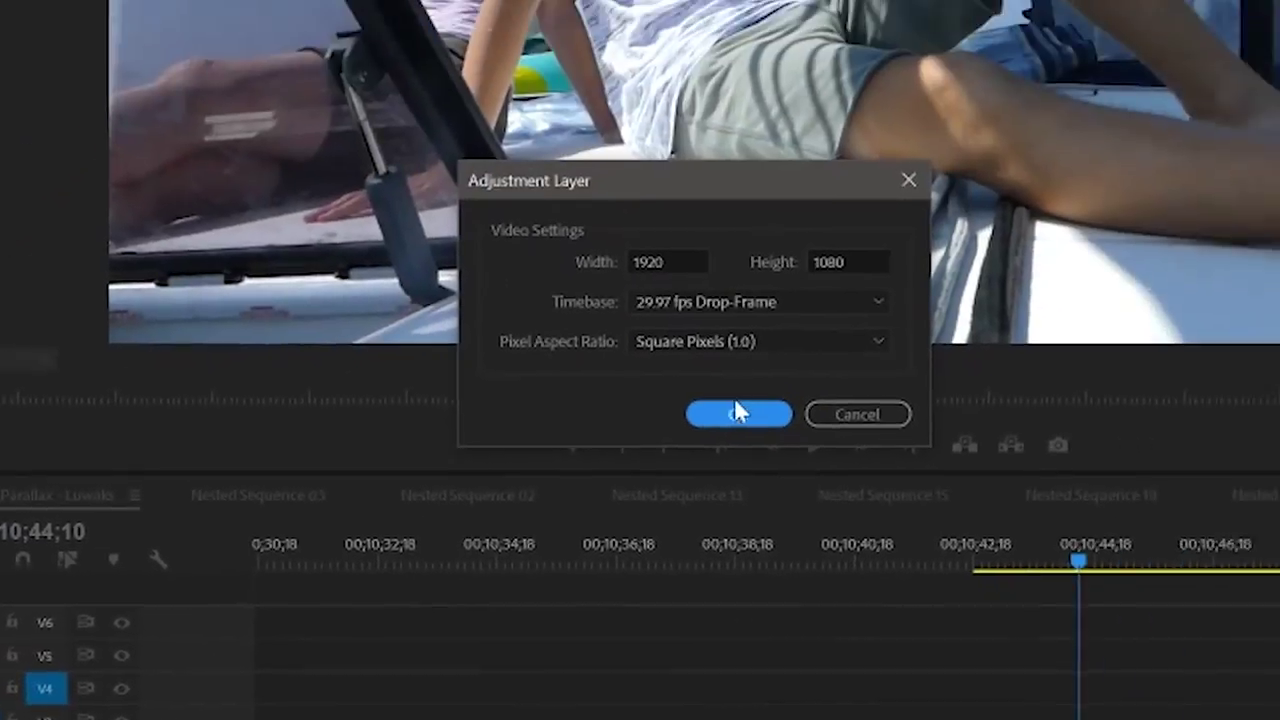
pyautogui.click(737, 411)
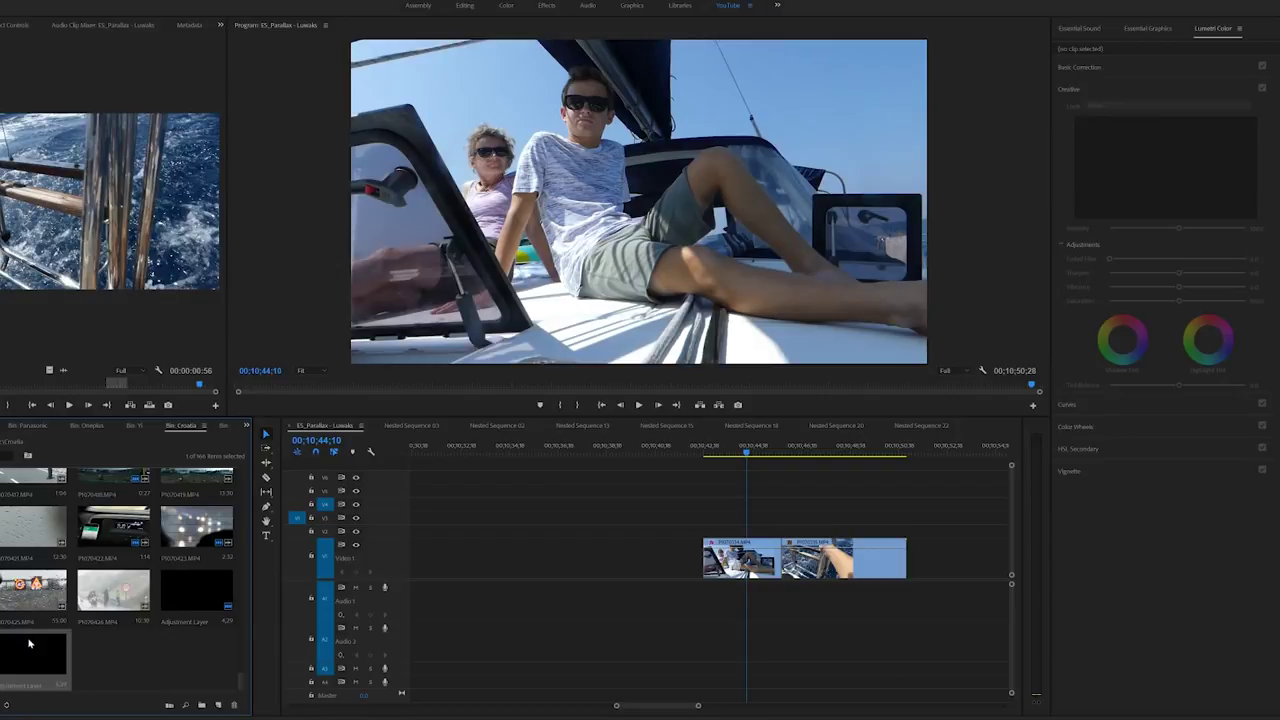
# - Place the adjustment layer on track V2 above both boat clips and extend it to the end of the second clip
pyautogui.moveTo(338, 612); pyautogui.dragTo(704, 531)
pyautogui.moveTo(765, 531); pyautogui.dragTo(906, 530)
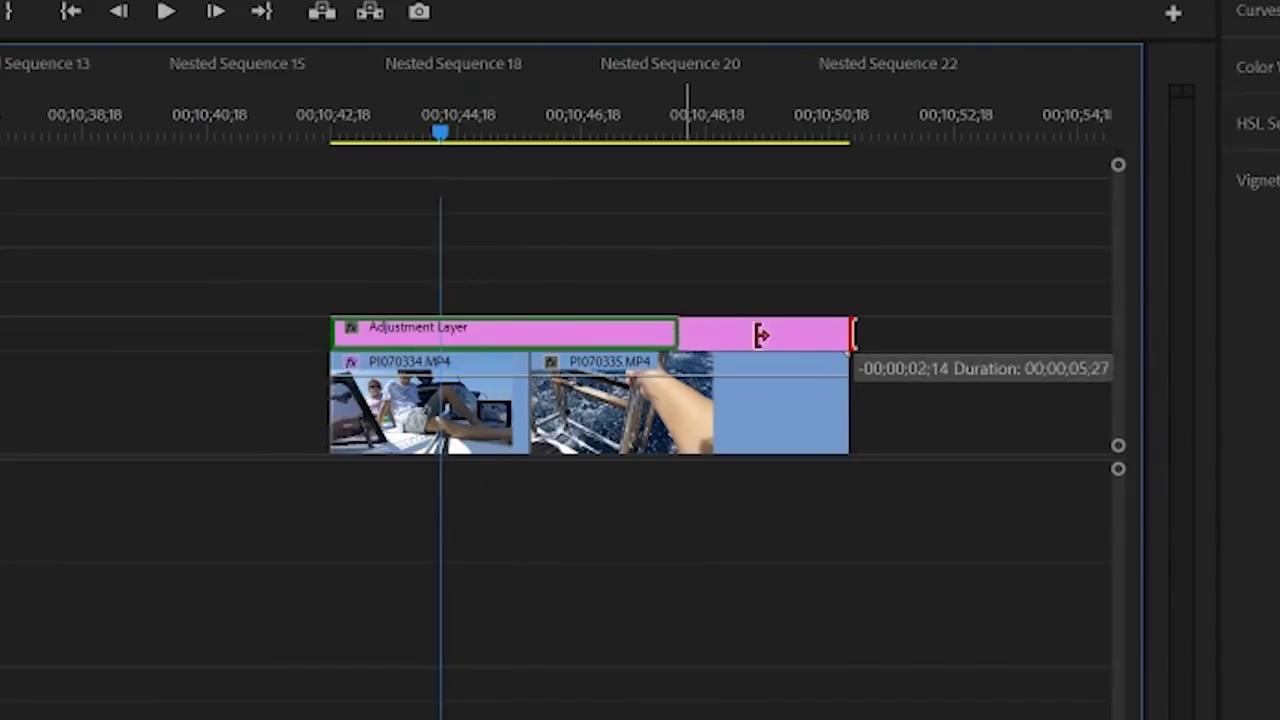
pyautogui.moveTo(850, 330); pyautogui.dragTo(851, 330)
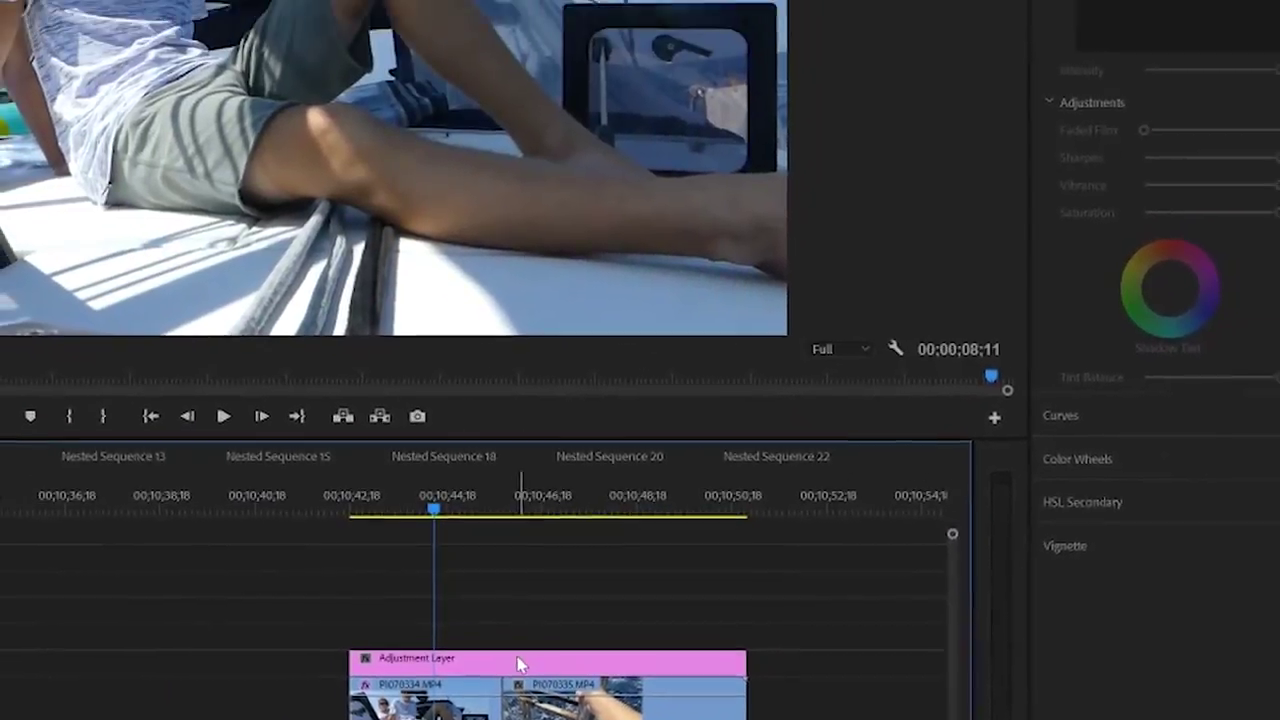
# - Apply the Spider-Man Homecoming - Standard look to the adjustment layer and compare the footage with the Creative grade off and on
pyautogui.click(518, 662)
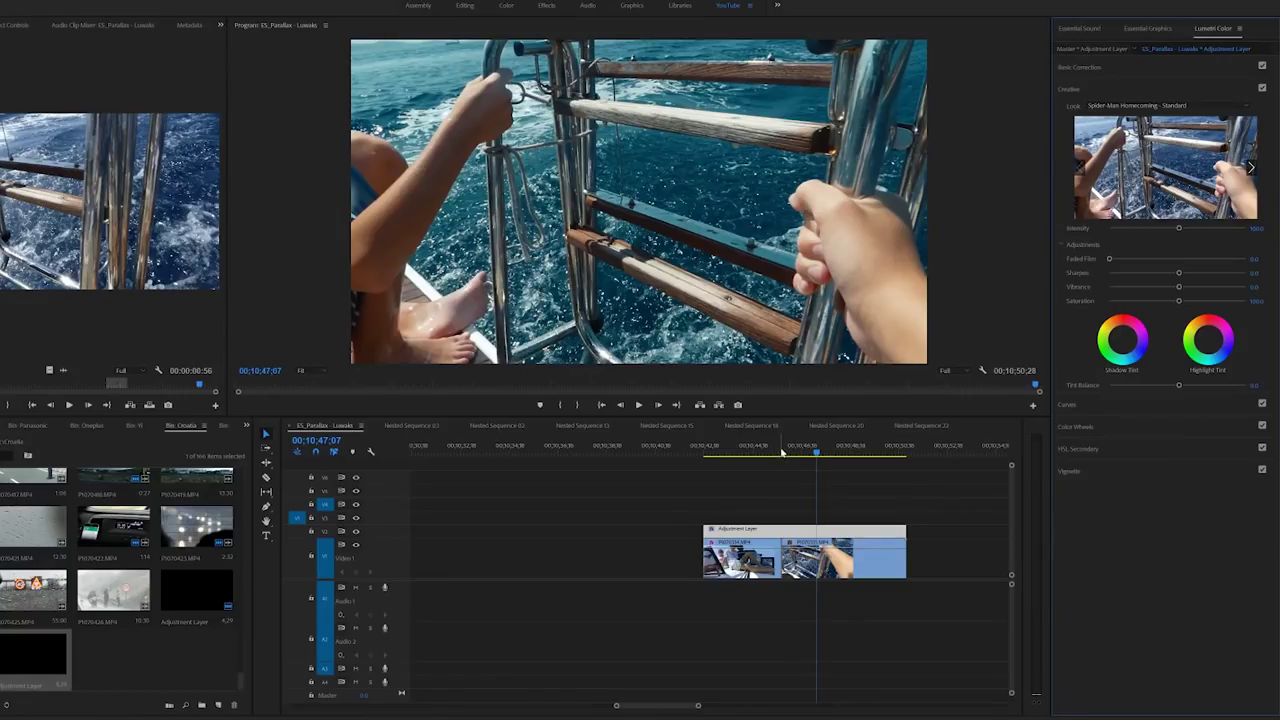
pyautogui.click(815, 450)
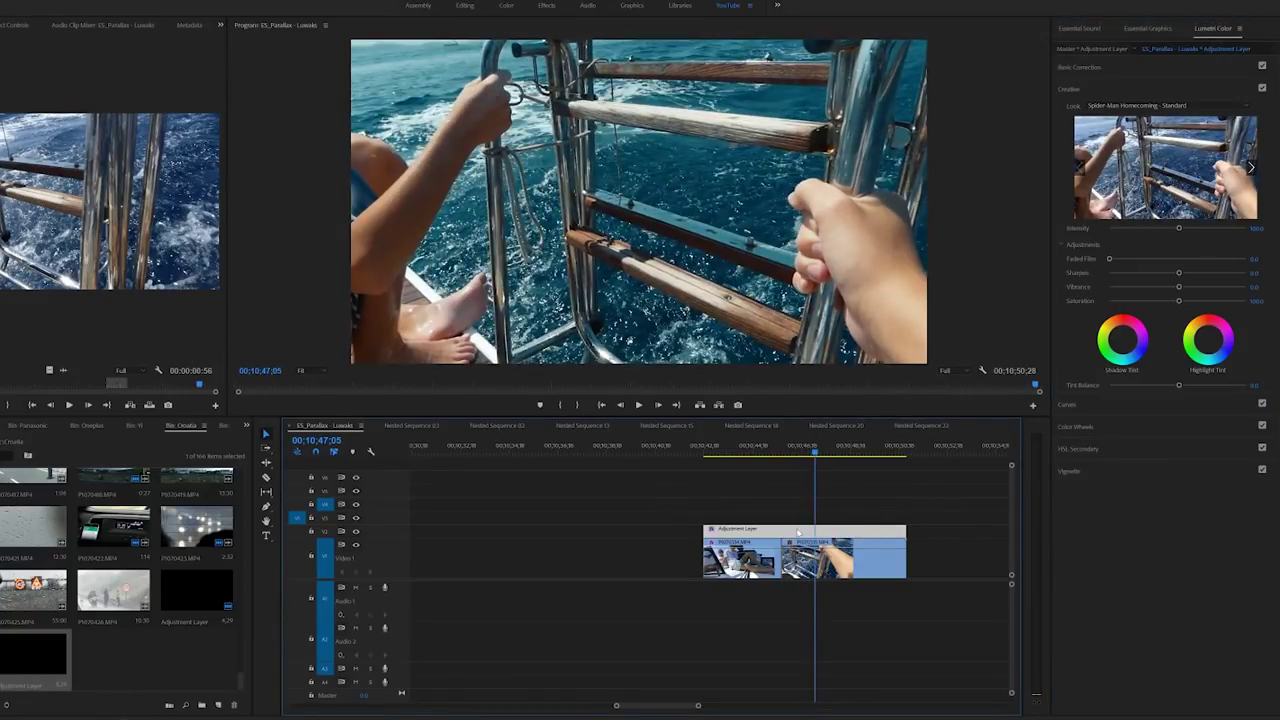
pyautogui.click(1262, 88)
pyautogui.click(1262, 88)
pyautogui.click(746, 444)
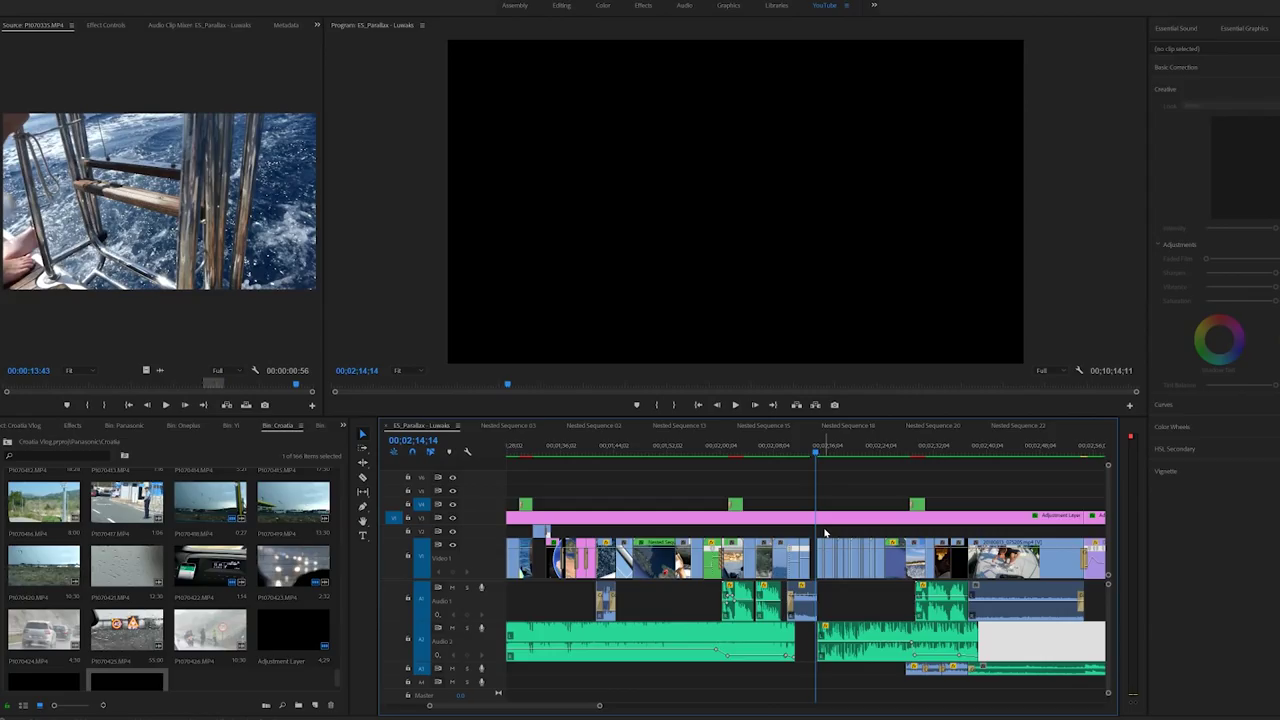
# - Play back the graded vlog footage from 00;02;14;14 and stop at 00;02;24;08
pyautogui.press('space')
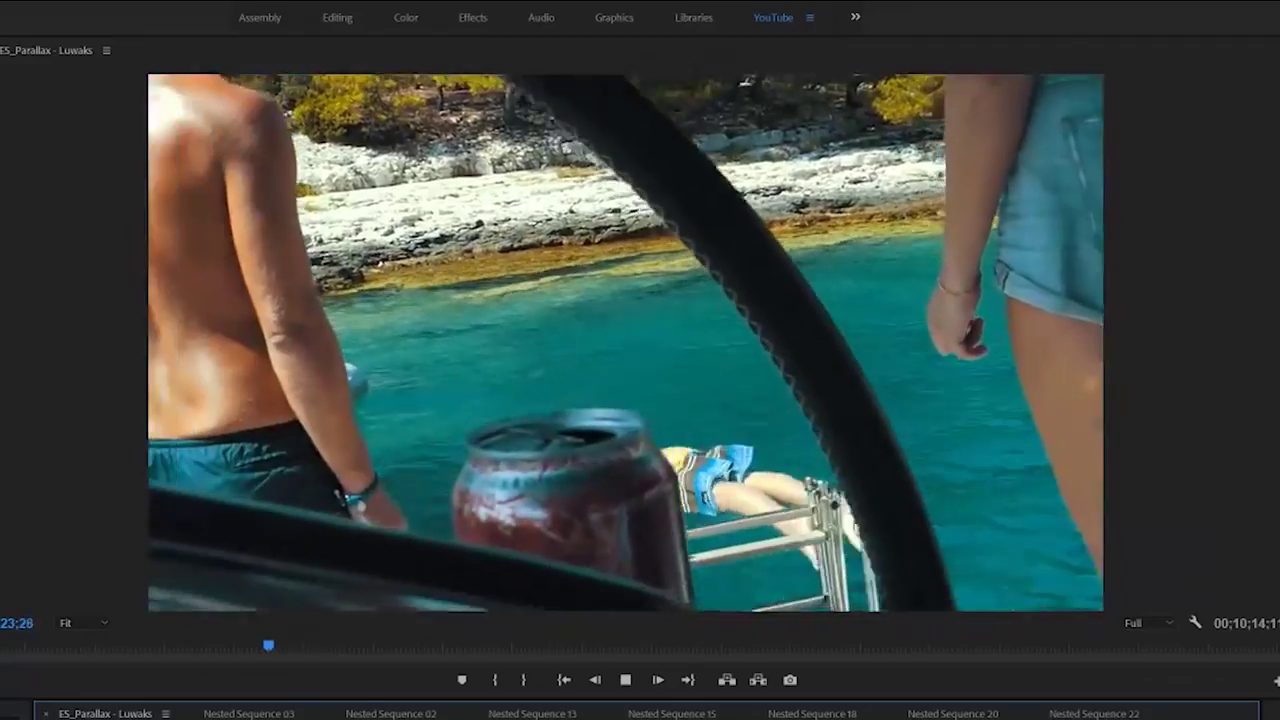
pyautogui.press('space')
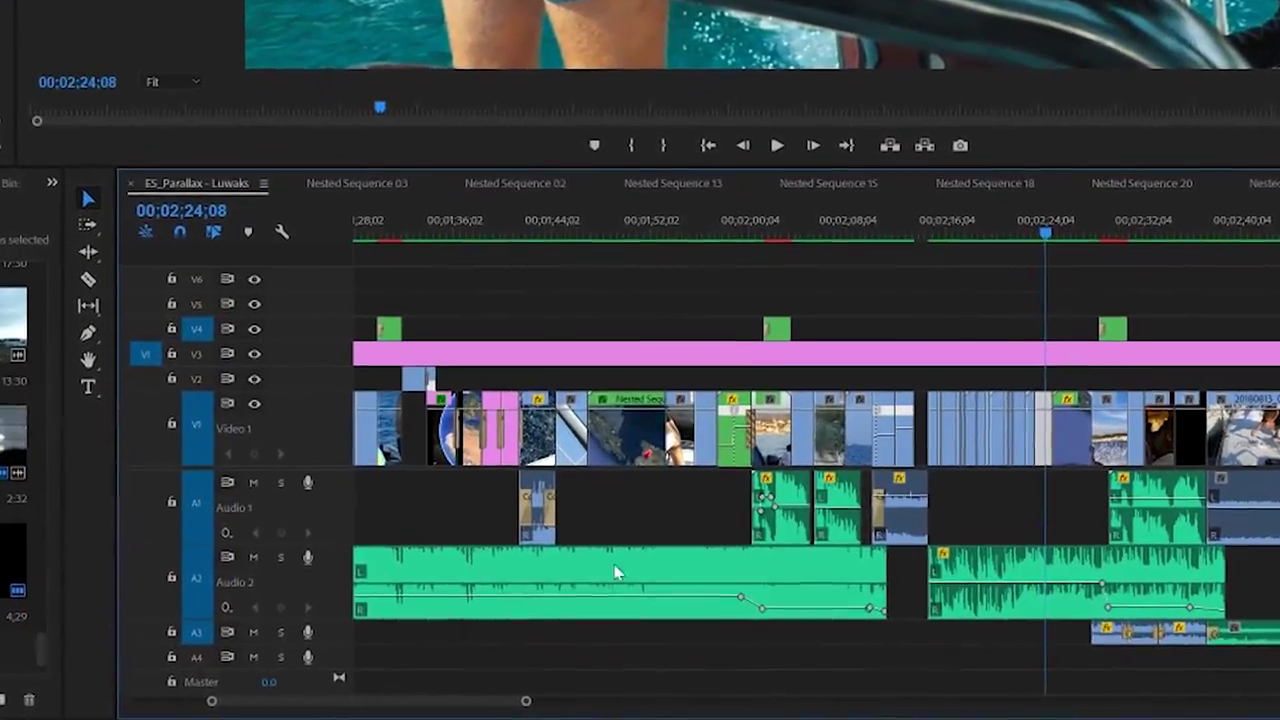
# - Collapse and re-expand the Audio 2 track, and zoom the timeline in on the short clips around 00;02;16;08
pyautogui.doubleClick(333, 586)
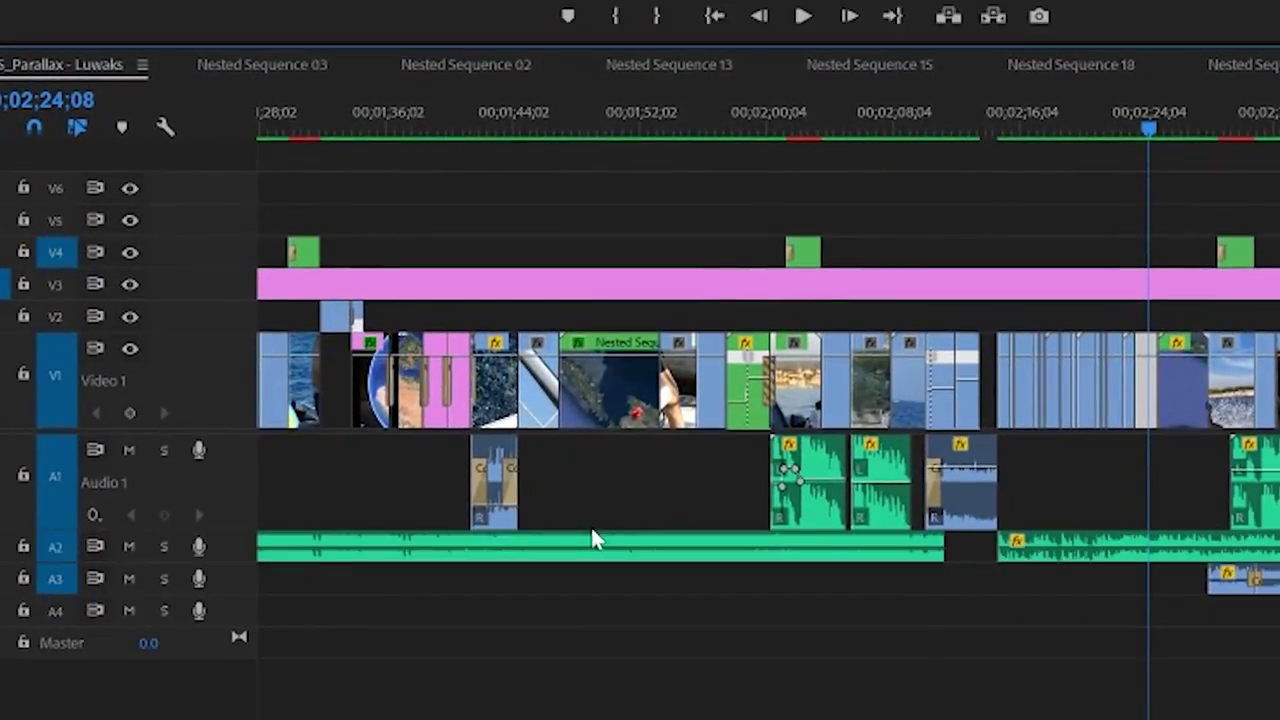
pyautogui.doubleClick(232, 544)
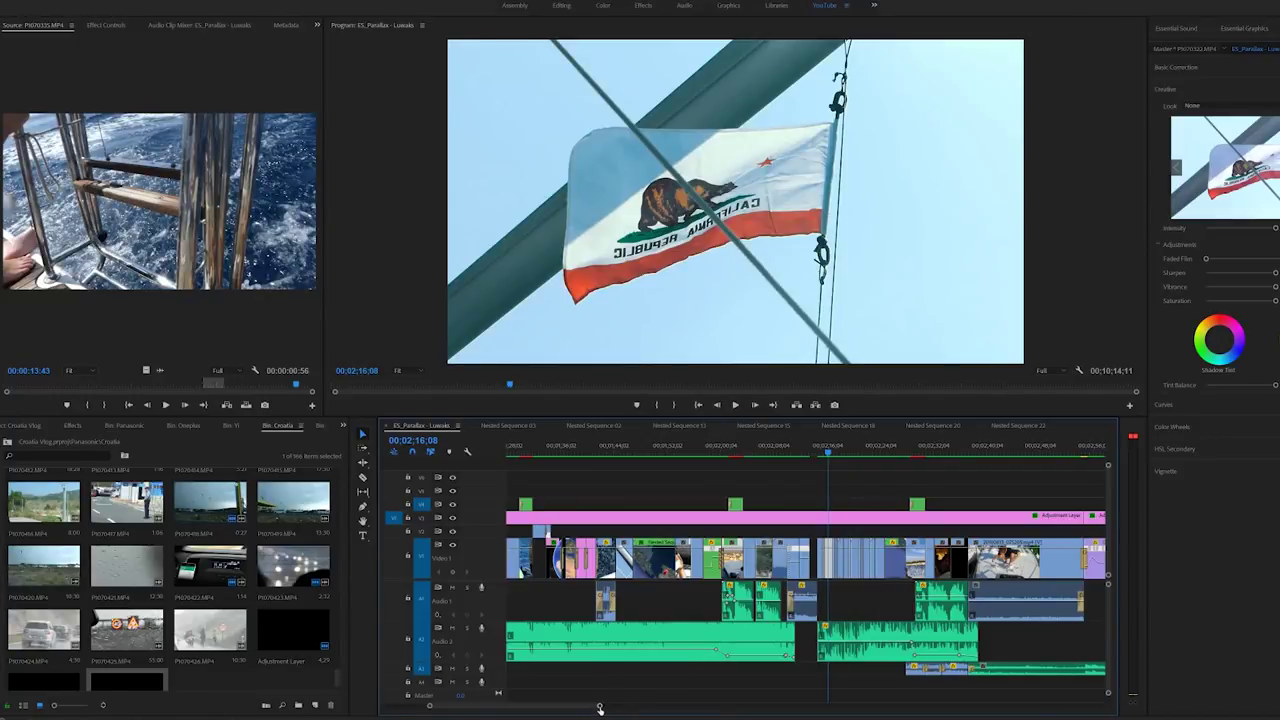
pyautogui.moveTo(600, 706); pyautogui.dragTo(534, 697)
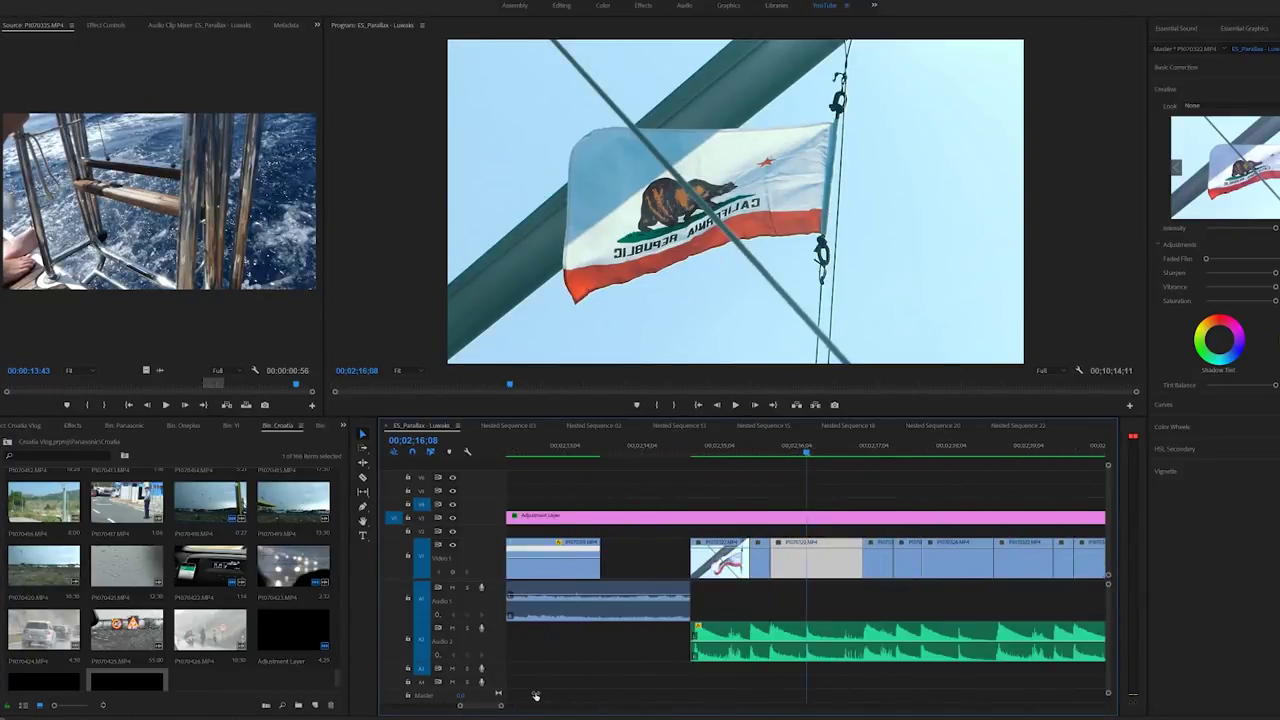